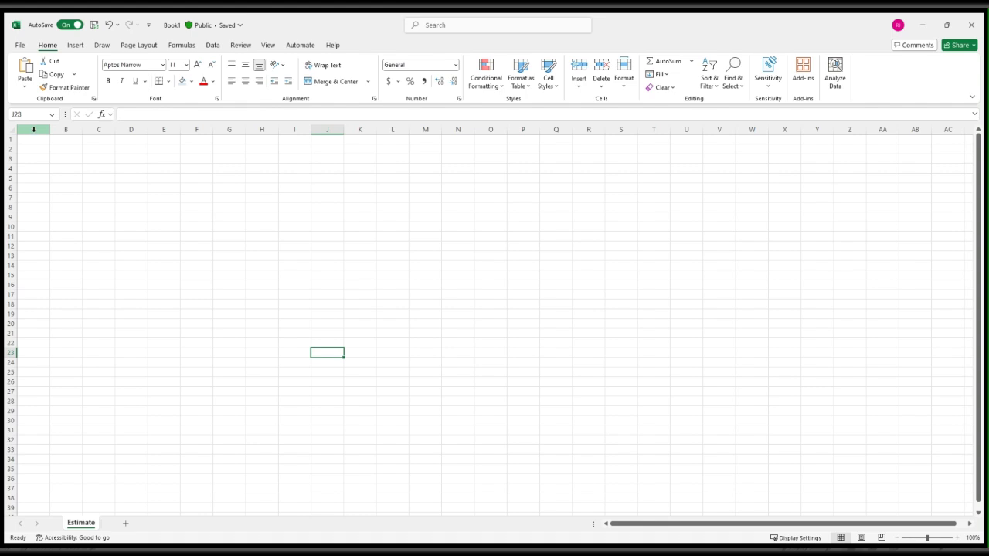
Set the width of column A to 3.
left_click(37, 128)
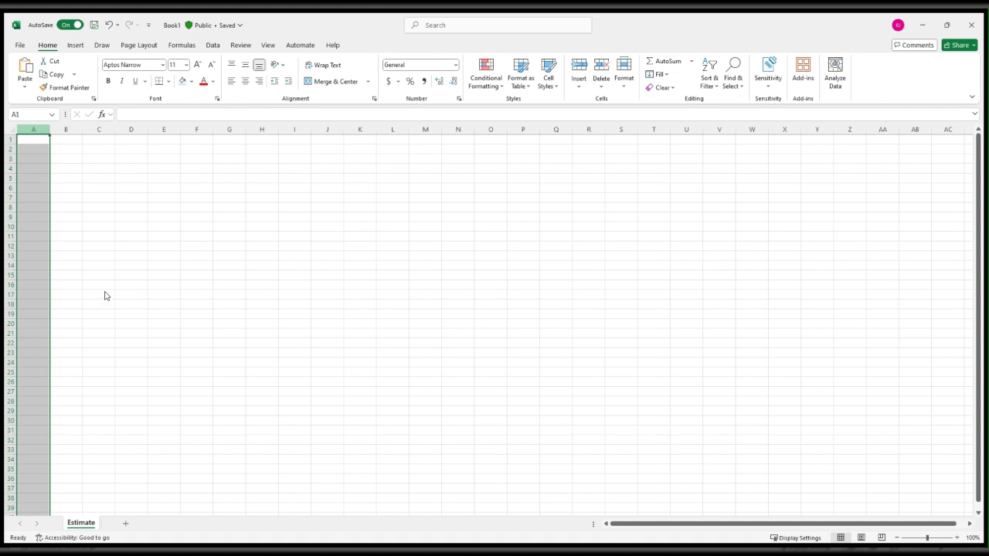
key("ctrl+1")
type("3")
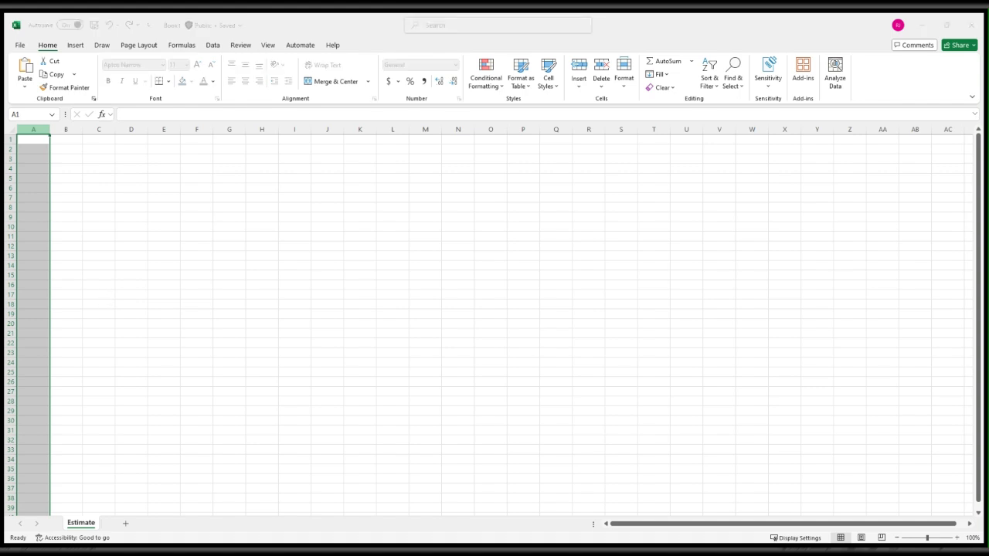
key("Return")
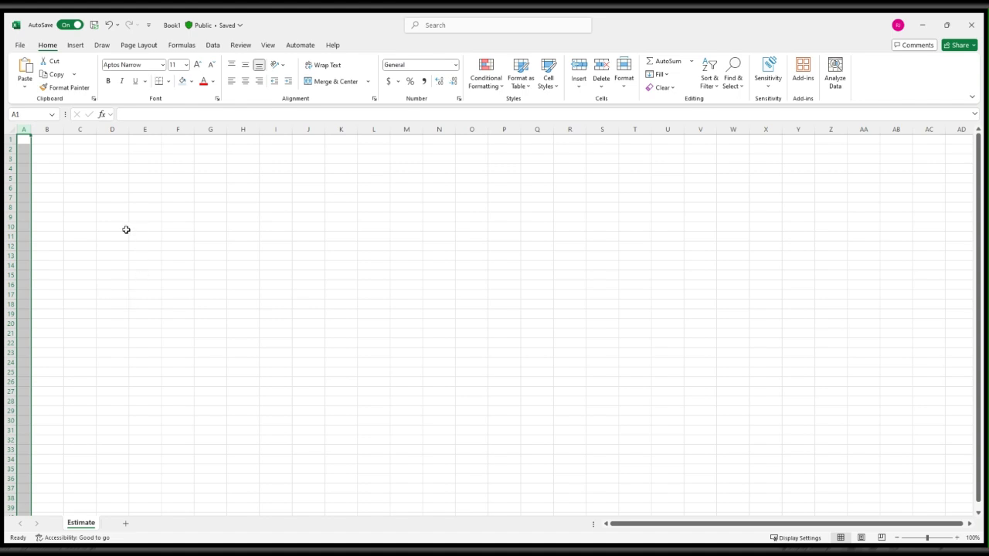
Enter the column headers Name in B3 and QTY in C3.
left_click(68, 167)
left_click(46, 158)
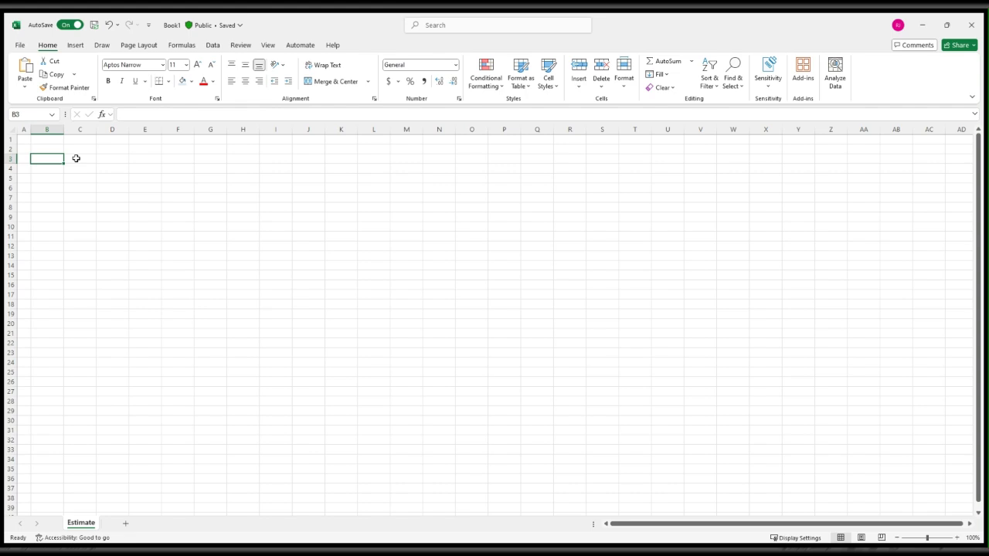
type("Name")
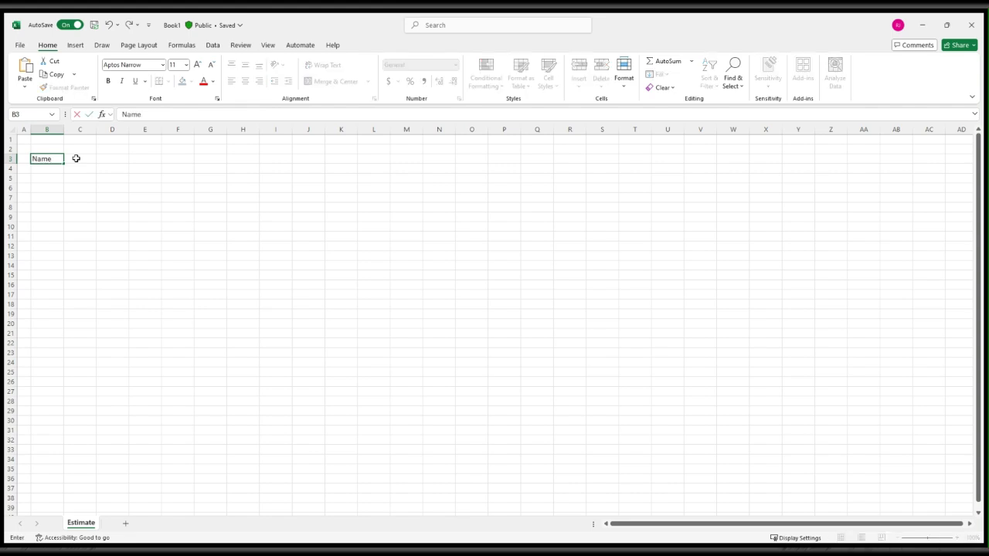
left_click(75, 159)
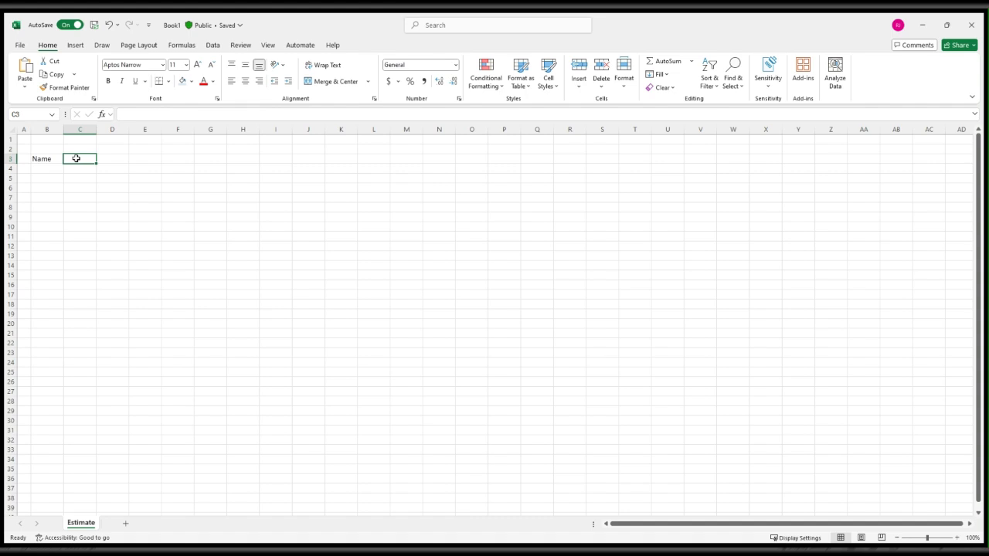
type("QTY")
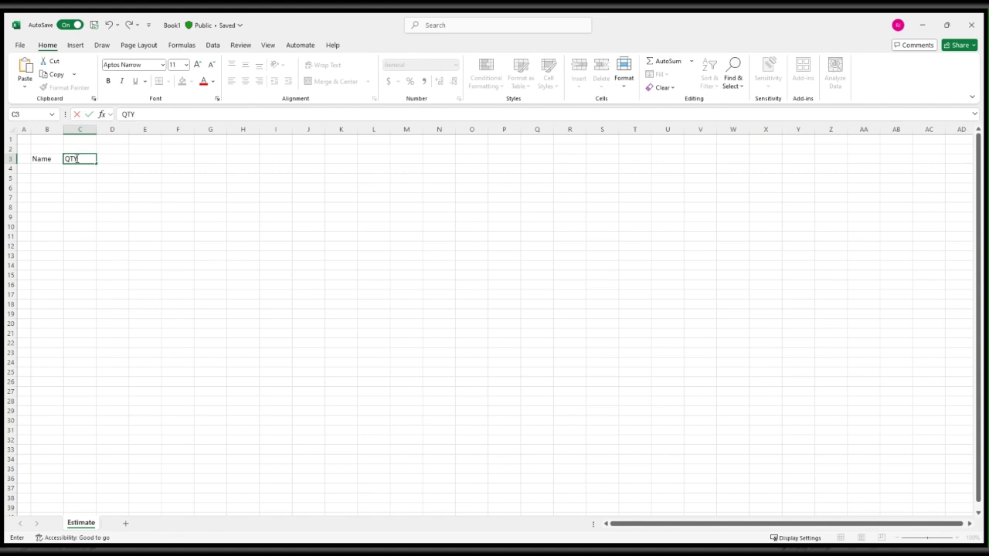
key("Tab")
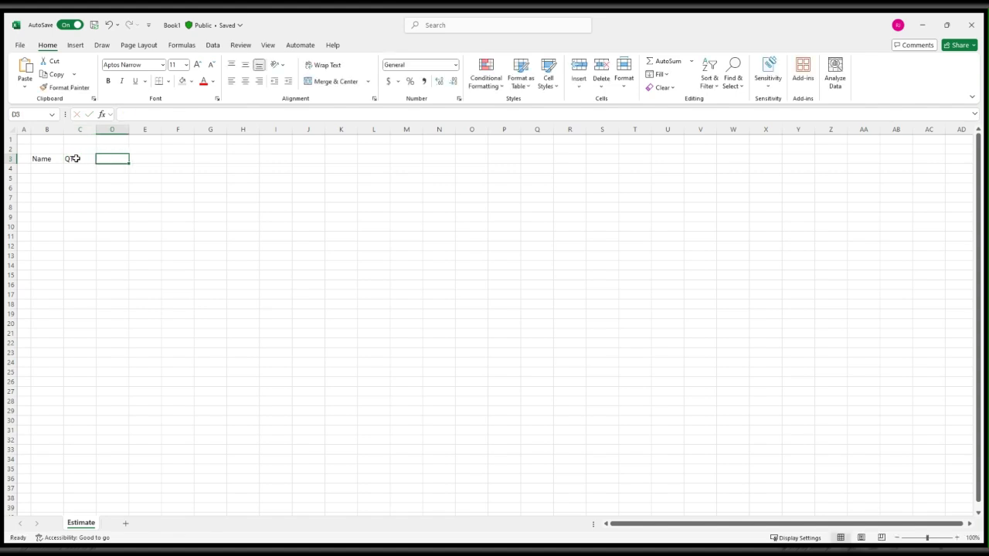
Enter U/M as the unit-of-measure header in D3.
type("Un")
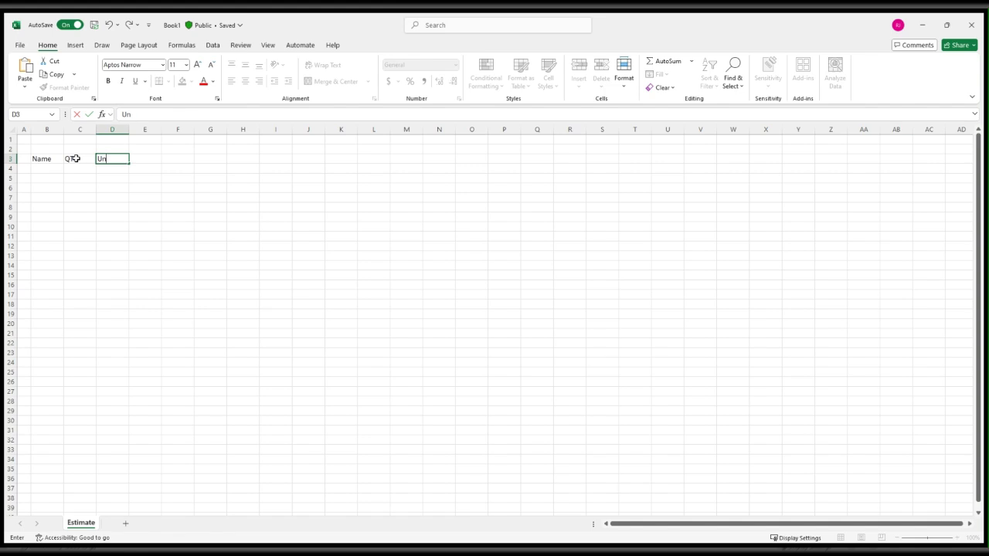
type("it")
key("BackSpace")
key("BackSpace")
key("BackSpace")
key("BackSpace")
type("U/M")
key("Tab")
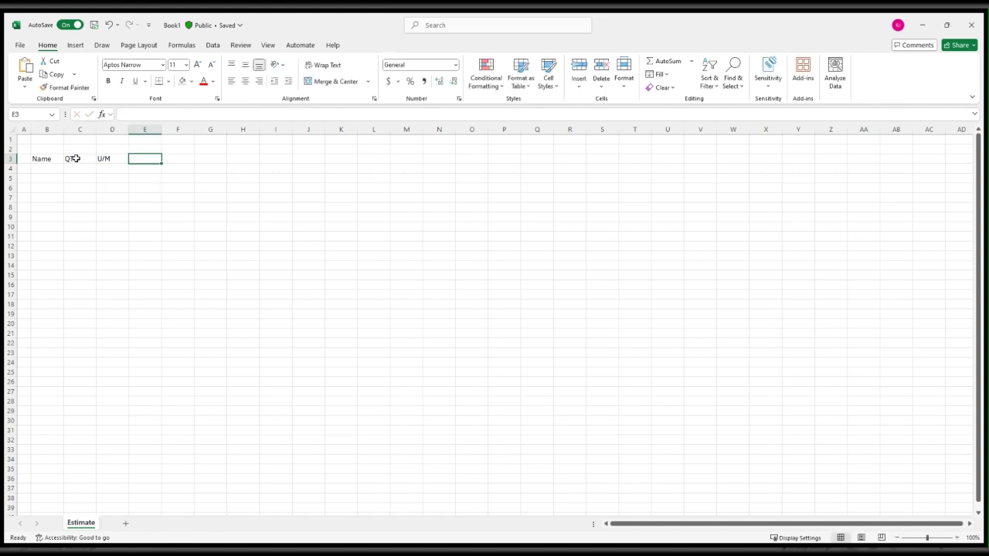
Complete the header row with Cost in E3 and Price in F3.
type("Cost")
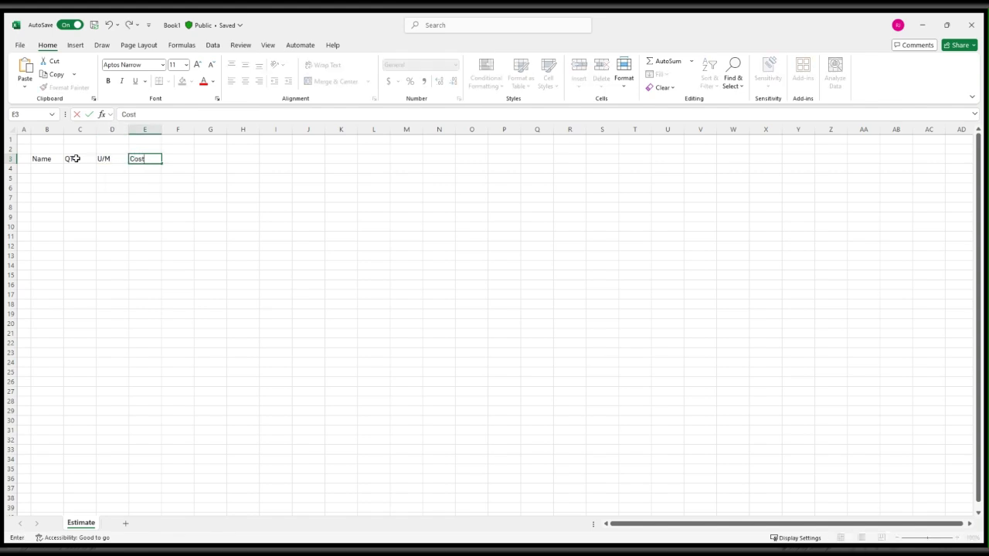
key("Tab")
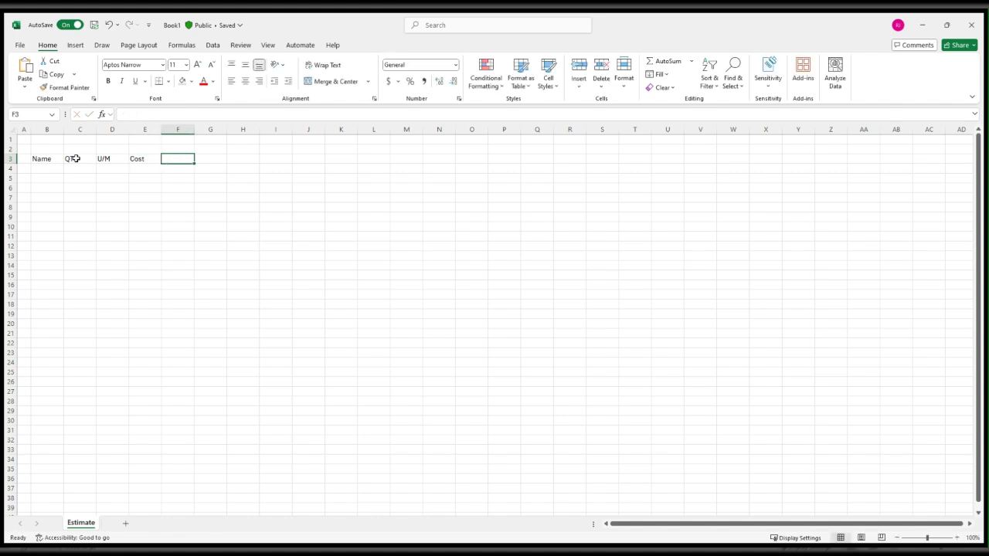
type("Price")
key("Return")
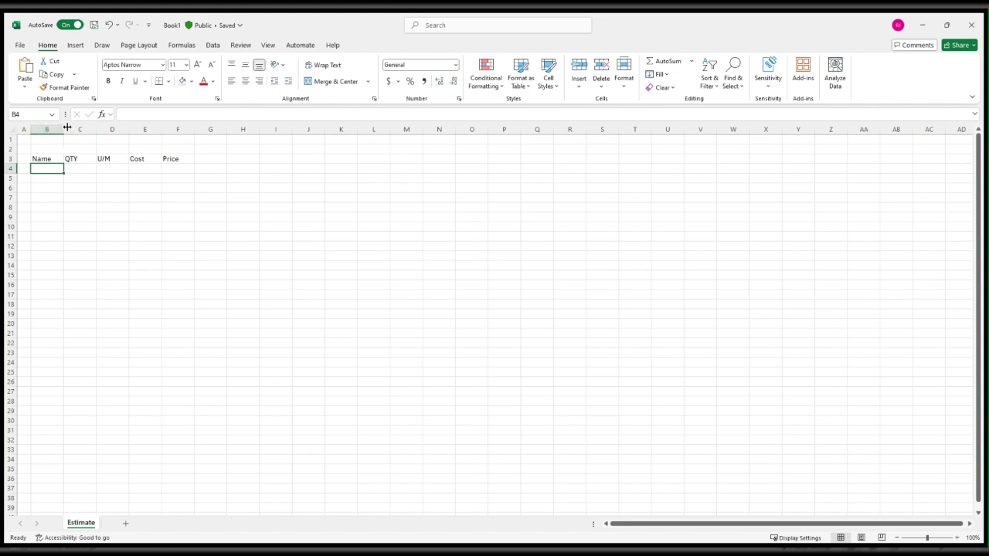
Widen column B to nearly three times its width and add a bottom border under the headers in B3:F3.
left_click_drag(64, 128, 120, 128)
left_click(194, 188)
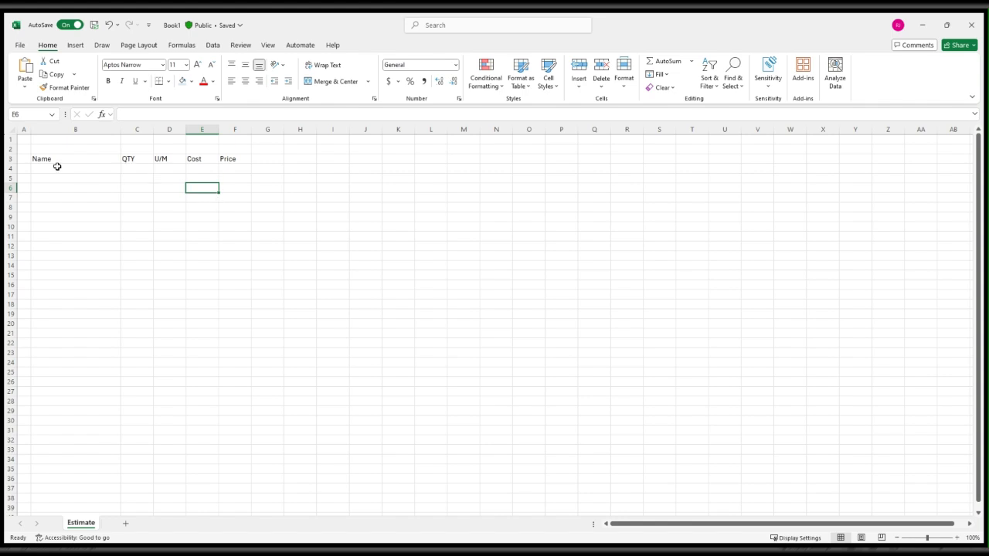
left_click_drag(48, 160, 237, 159)
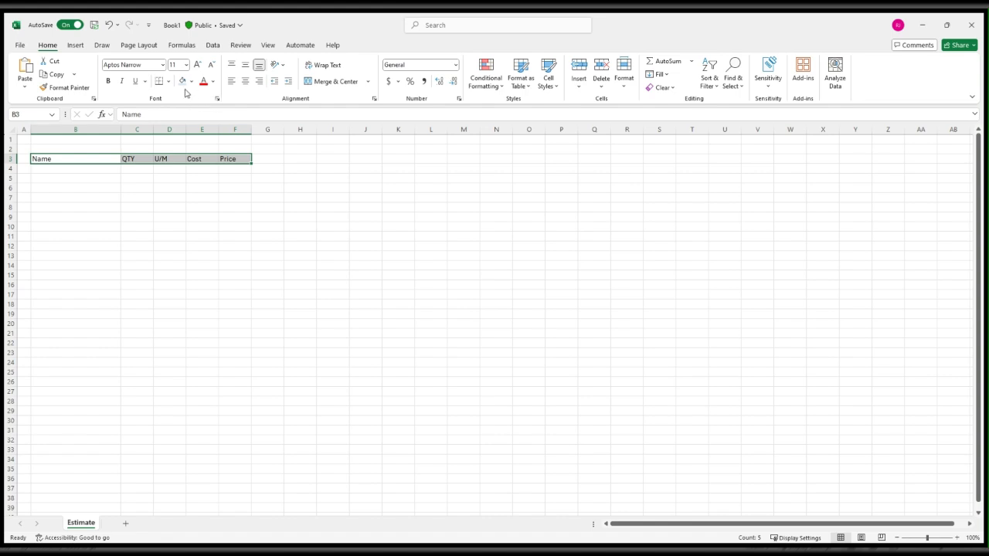
left_click(168, 82)
left_click(215, 237)
left_click(335, 209)
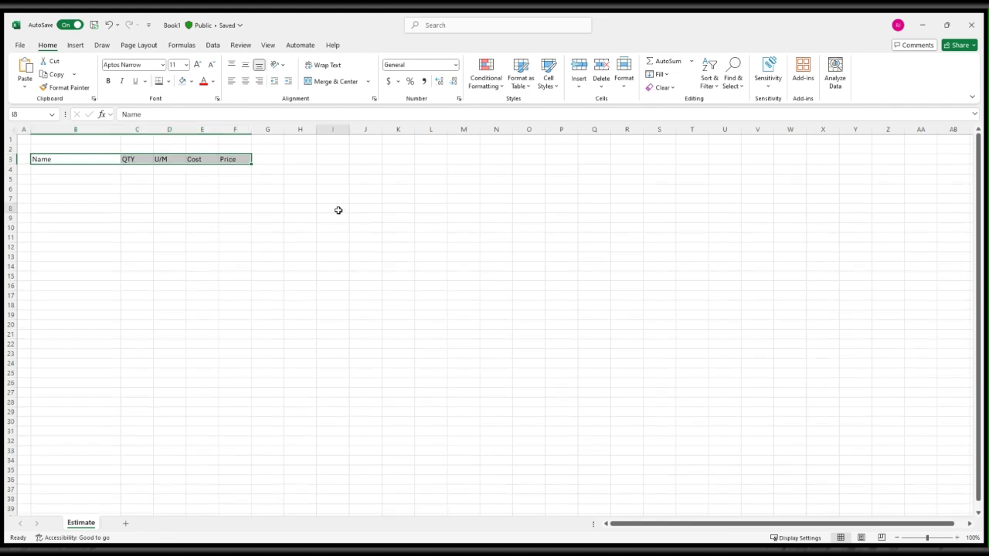
Fill in the first item in row 4: name Interior Wood Door, quantity 6, unit Ea and cost 103.
left_click(102, 169)
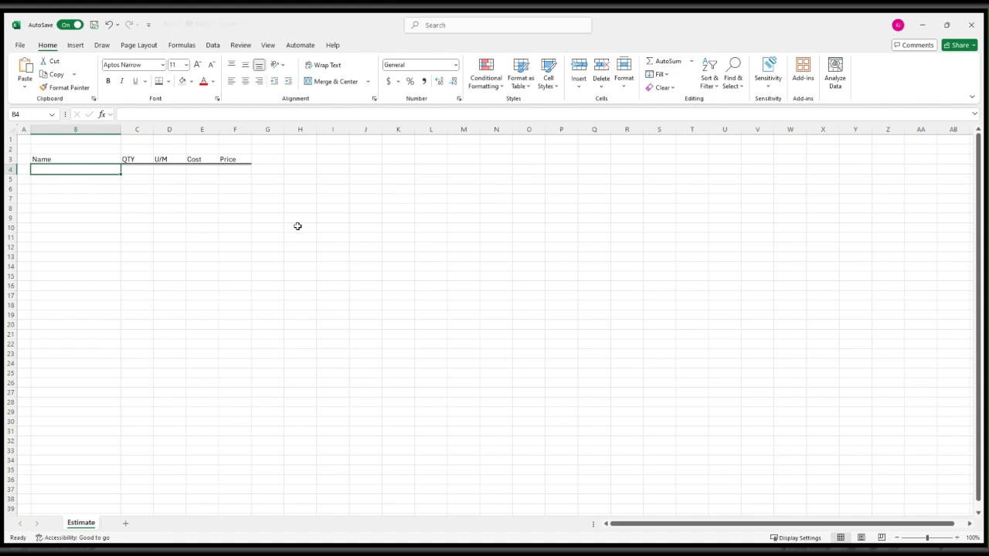
type("Interior Wood")
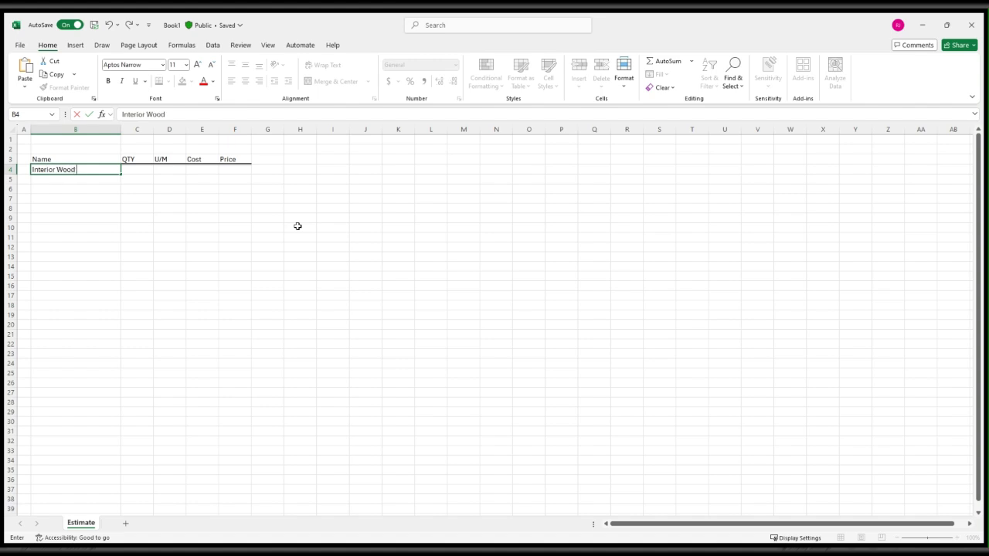
type(" Door")
key("Tab")
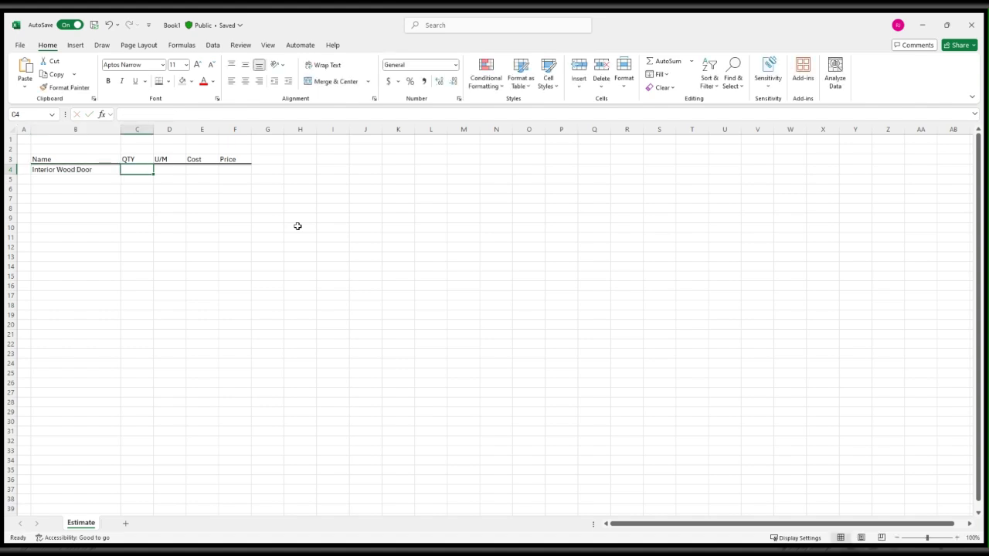
type("6")
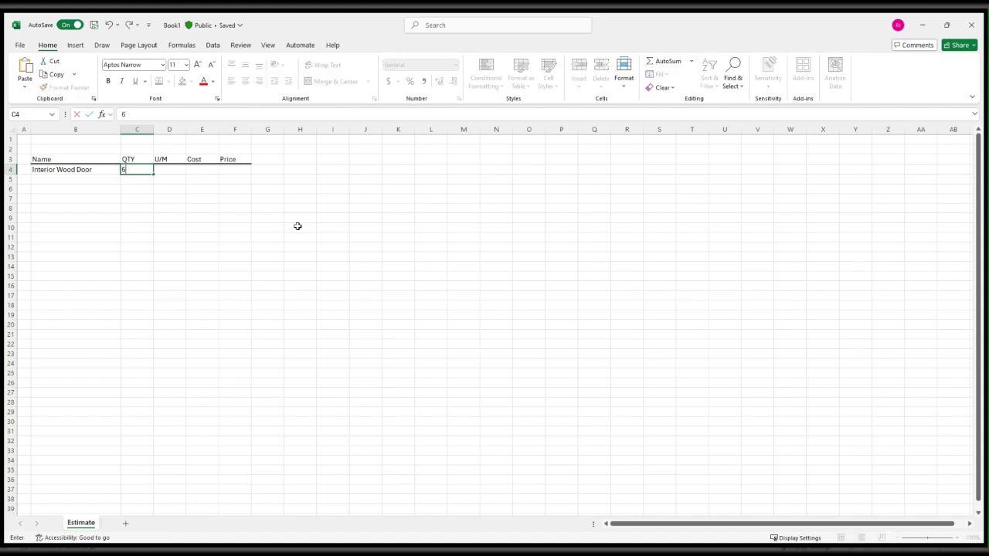
key("Tab")
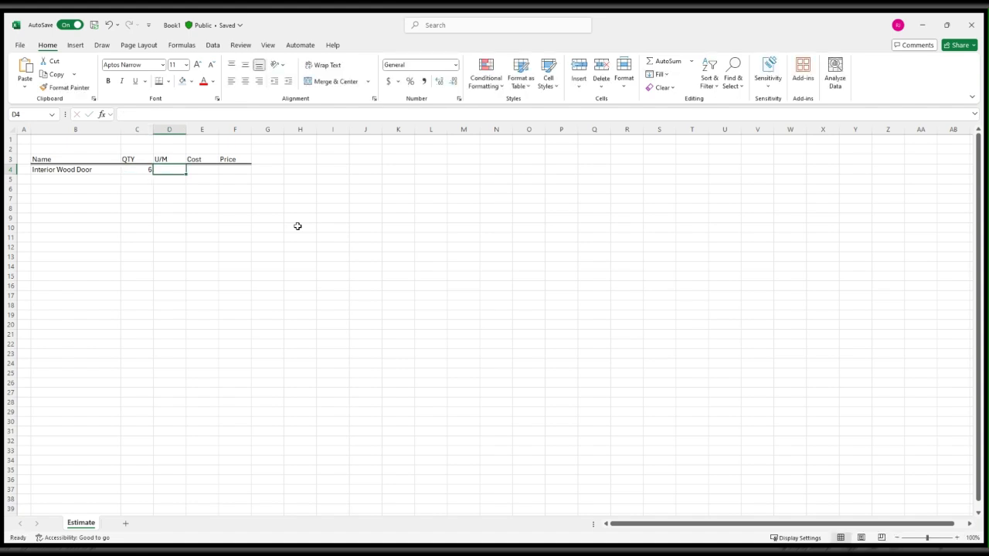
type("Ea")
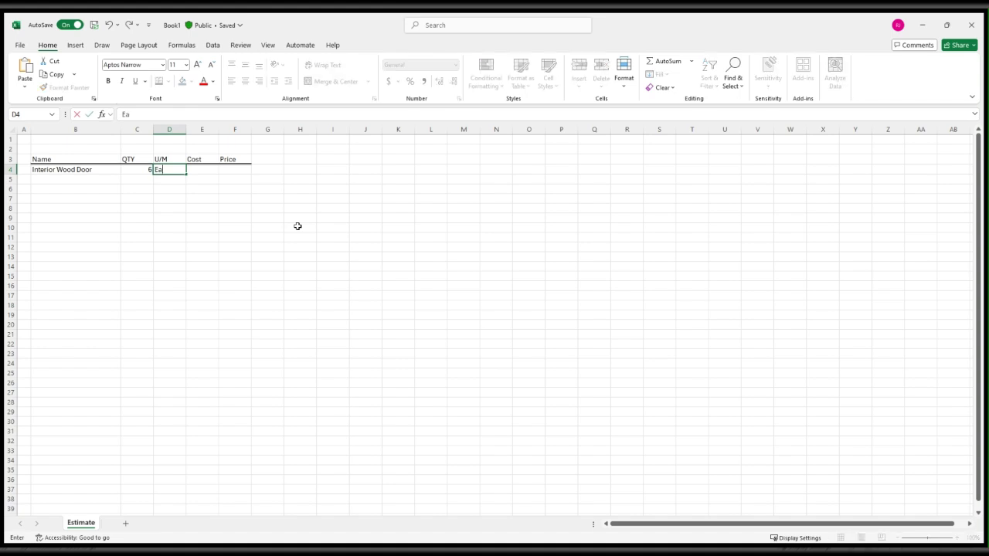
key("Tab")
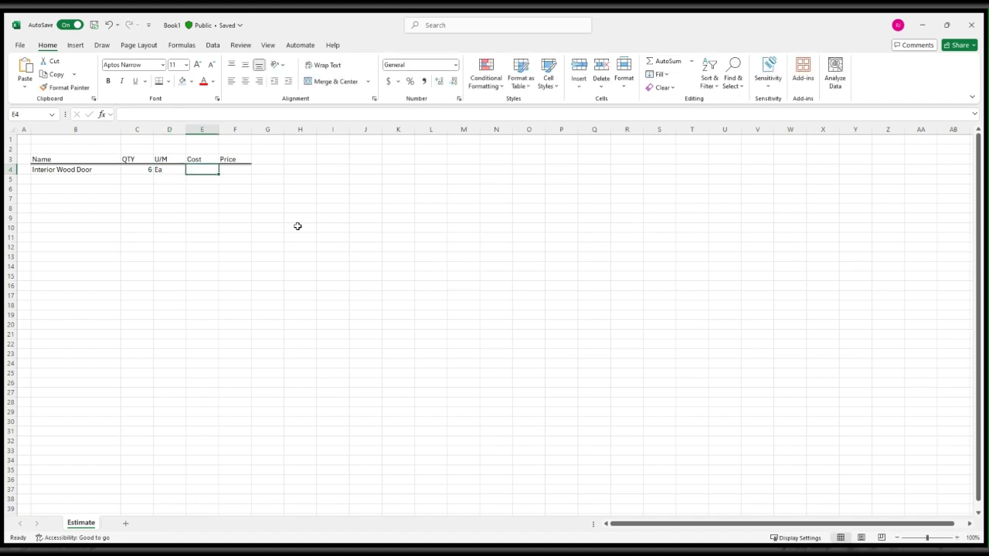
type("103")
key("Tab")
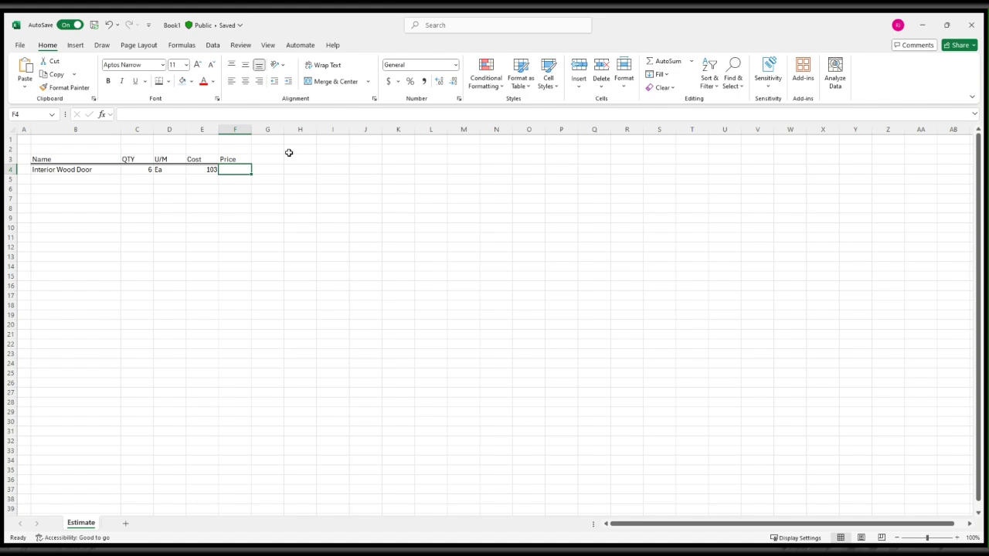
Calculate the item's price in F4 with the formula =E4*C4.
type("=")
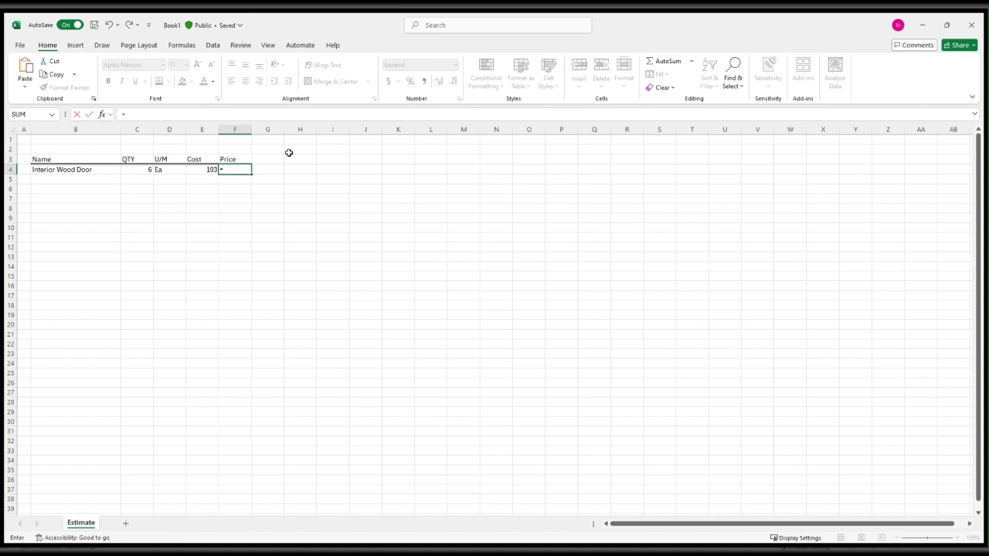
key("Left")
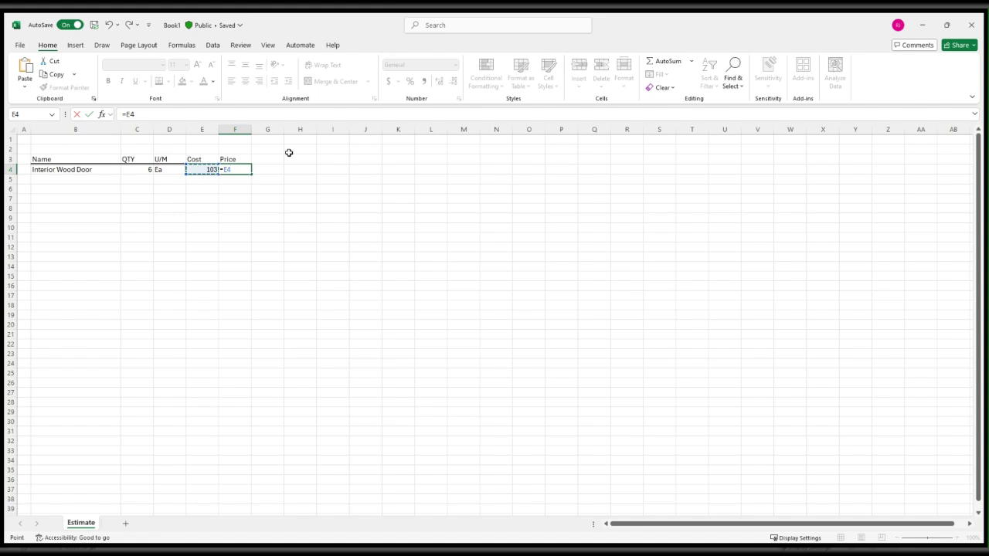
type("*")
key("Left")
key("Left")
key("Left")
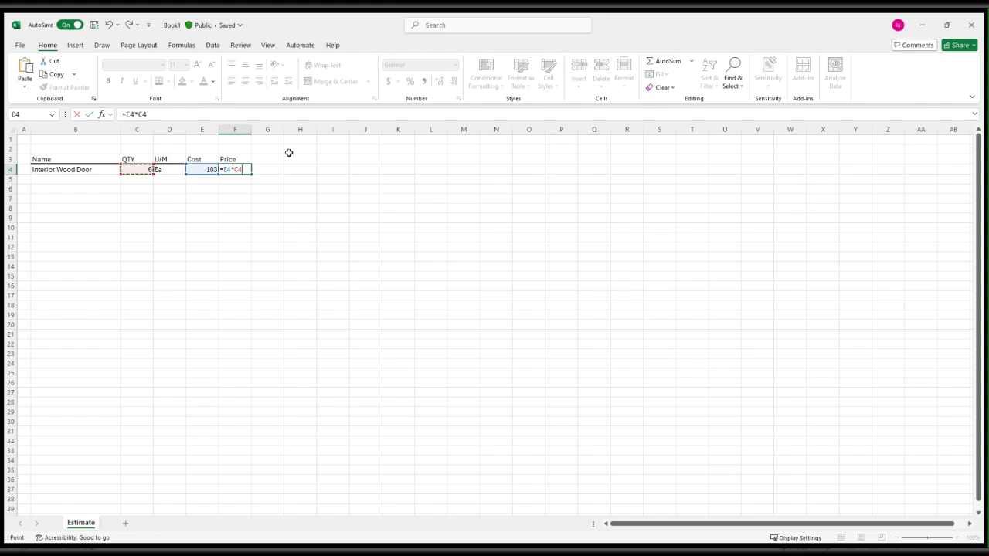
key("Return")
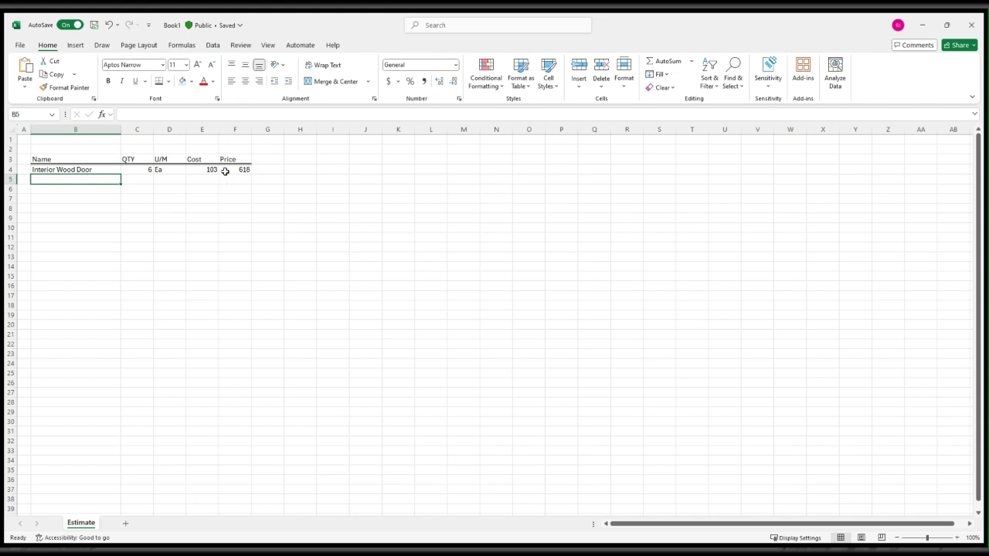
Apply the Accounting number format to E4:F4 and widen the Cost and Price columns.
left_click_drag(190, 170, 229, 167)
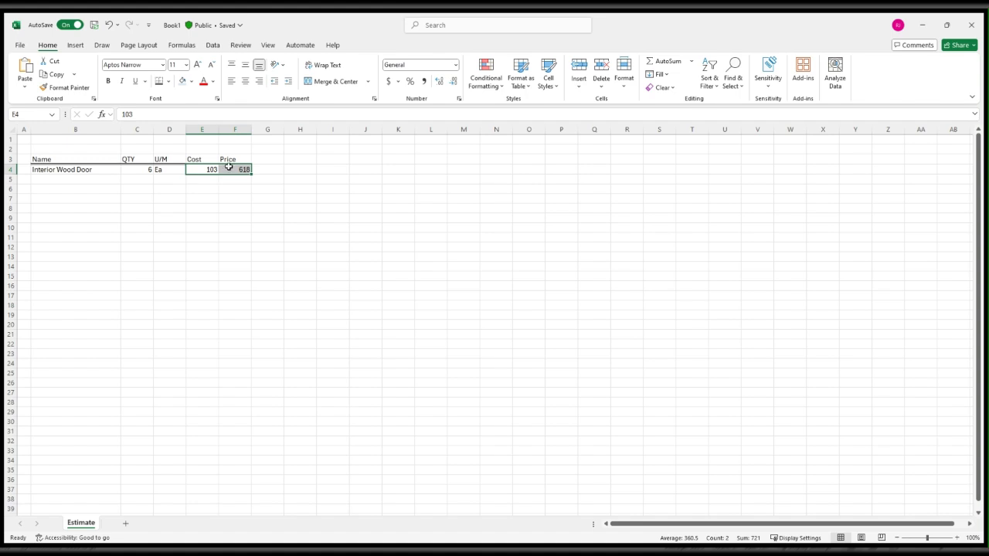
left_click(431, 98)
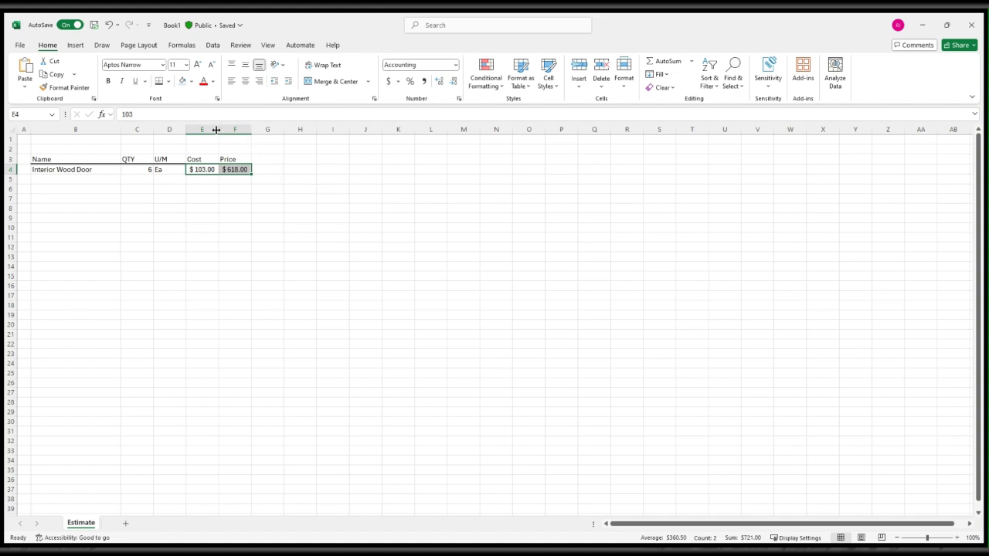
left_click_drag(219, 130, 275, 132)
left_click(331, 160)
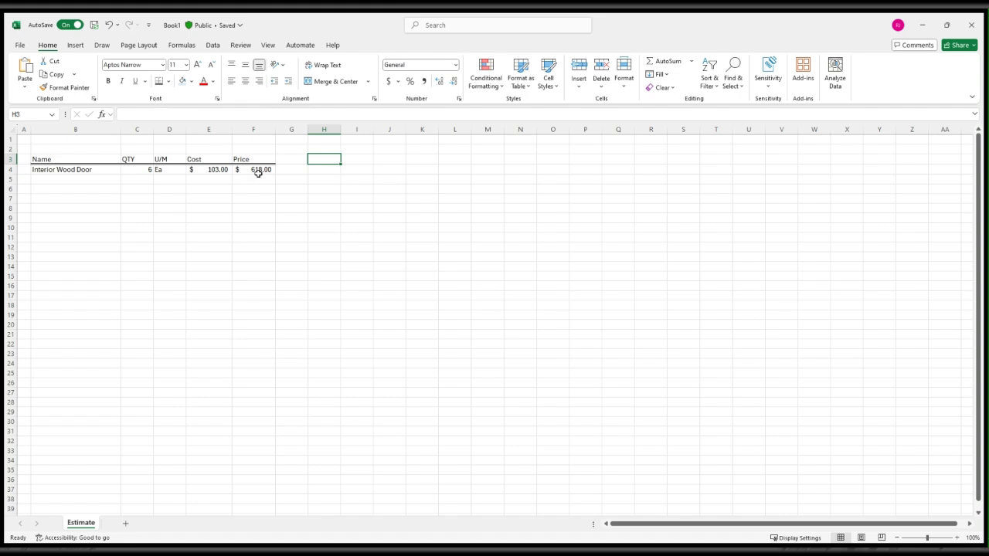
Copy the formatting of E4:F4 to the empty Cost and Price cells E5:F22 with Format Painter.
left_click(209, 170)
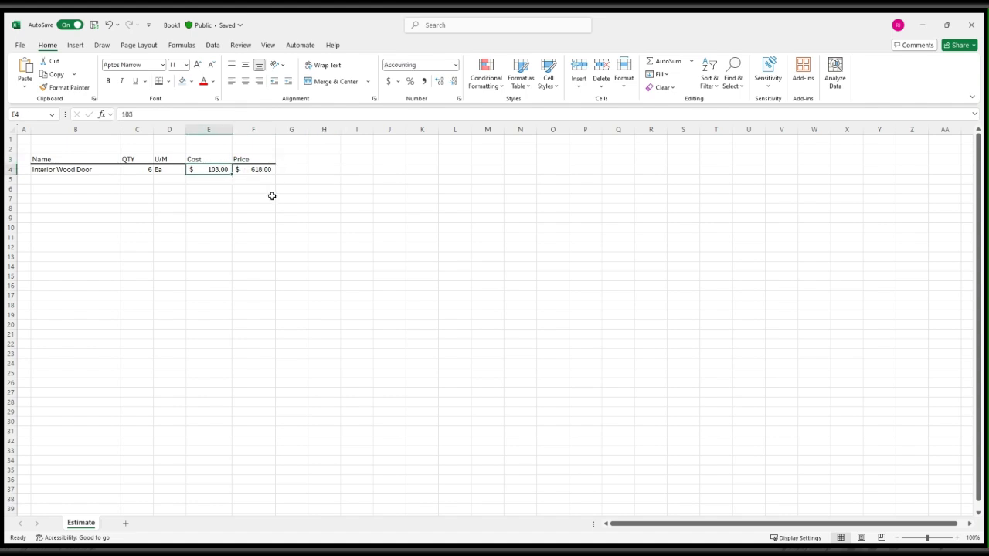
key("Right")
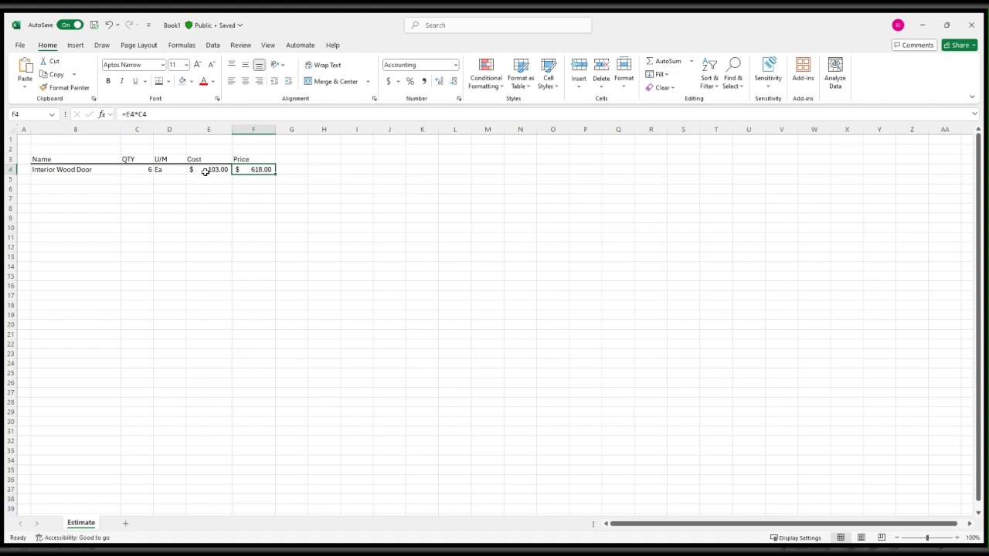
left_click_drag(206, 172, 245, 169)
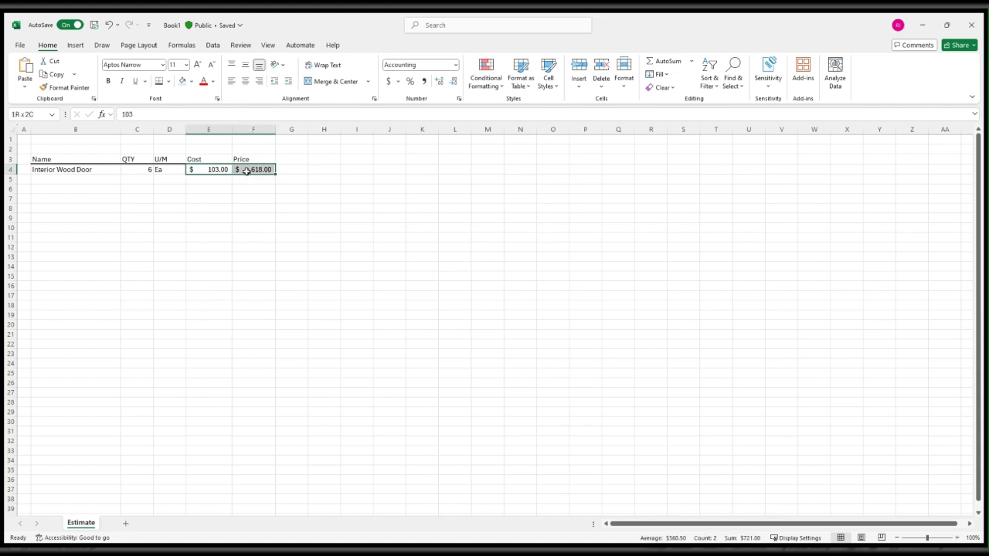
left_click(69, 88)
mouse_move(199, 179)
left_mouse_down()
mouse_move(248, 199)
mouse_move(260, 342)
left_mouse_up()
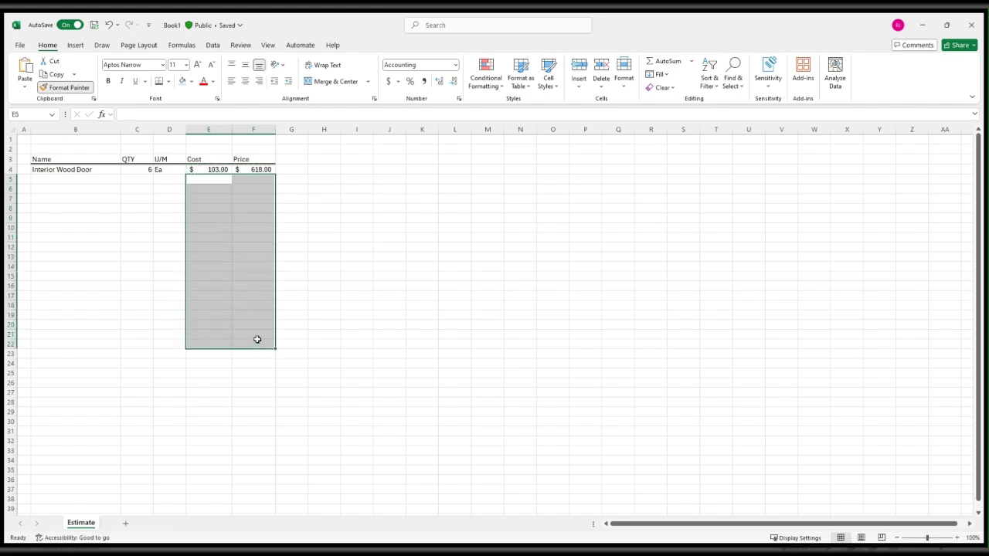
Enter the second item's name, Interior Metal Door, in B5.
left_click(93, 171)
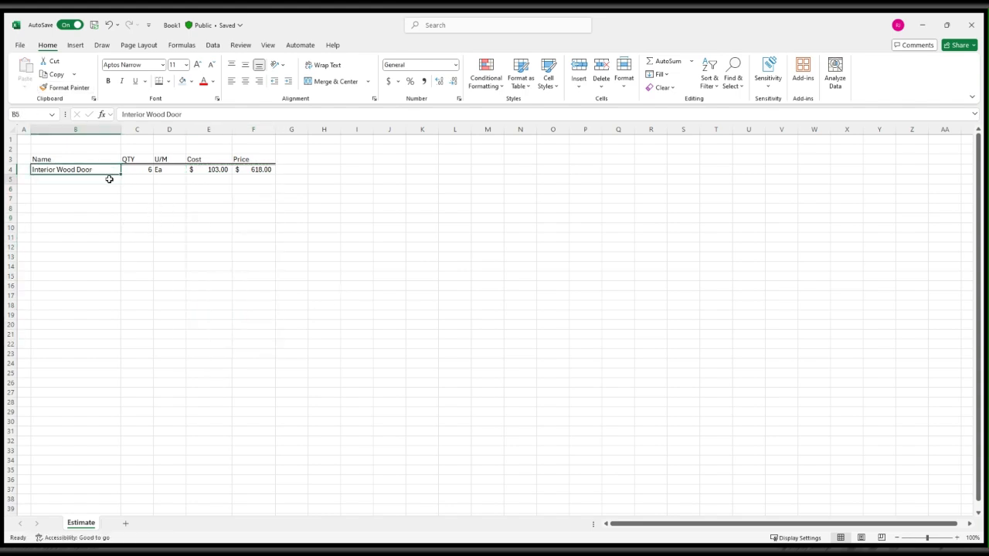
left_click(109, 179)
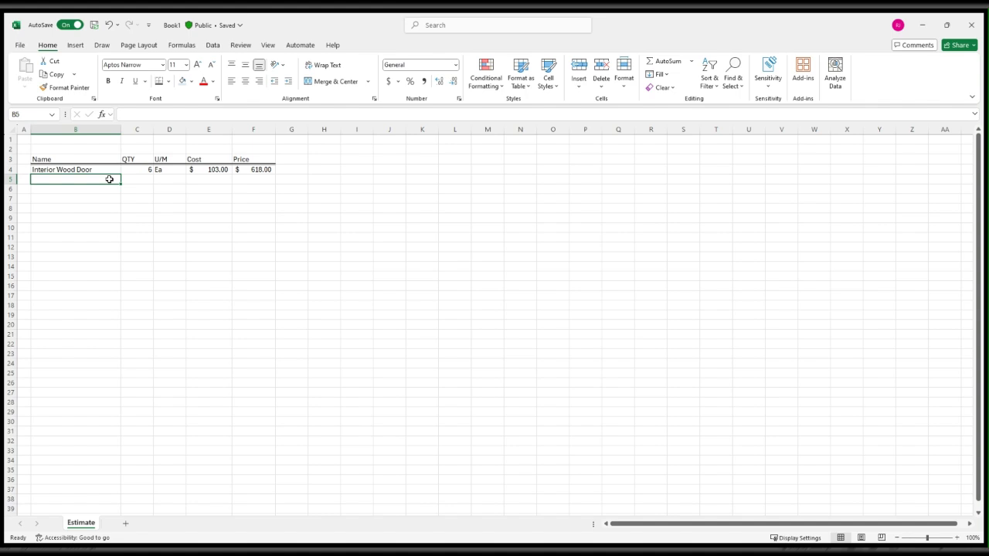
type("In")
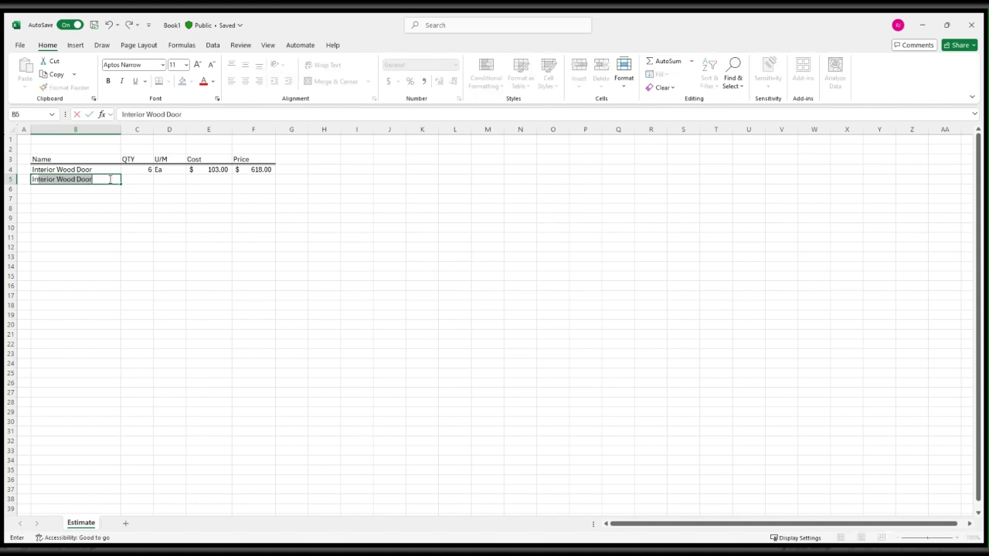
key("Delete")
type("t")
key("BackSpace")
key("BackSpace")
key("BackSpace")
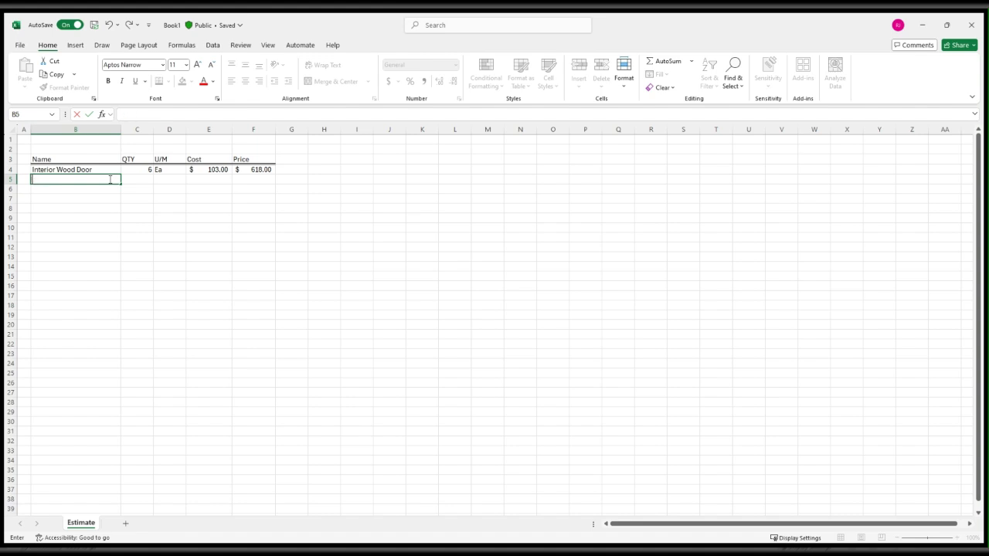
type("Interior Metal Doors")
key("Tab")
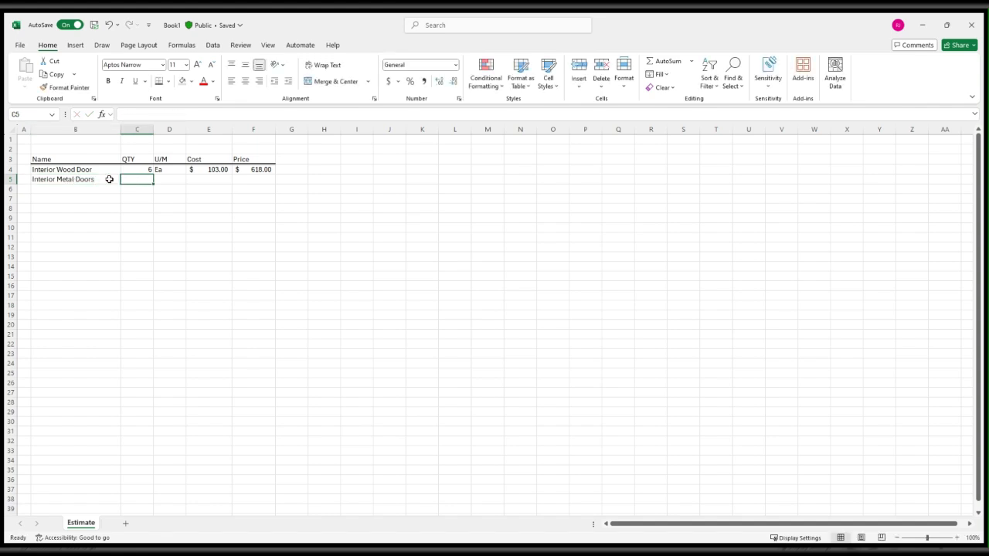
left_click(109, 179)
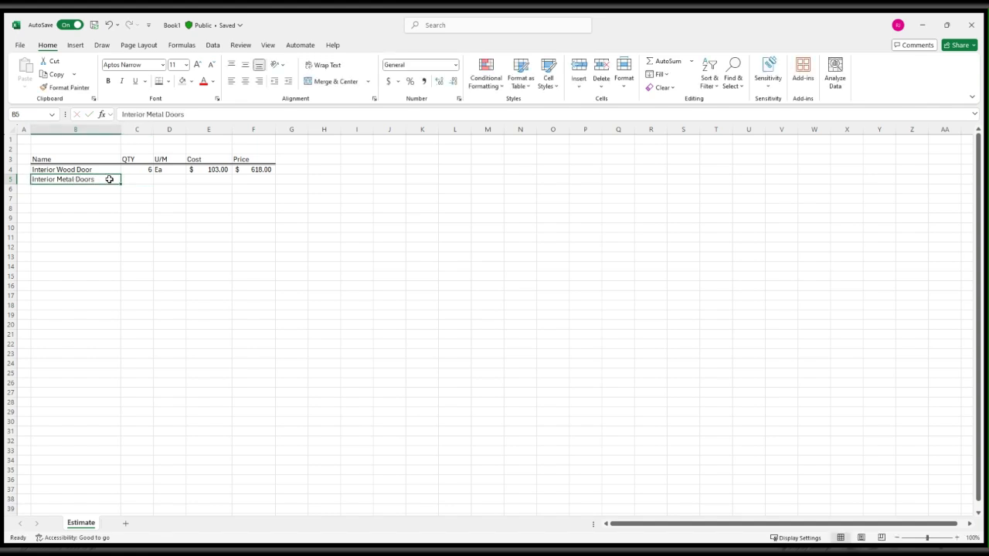
left_click(208, 114)
key("BackSpace")
key("Tab")
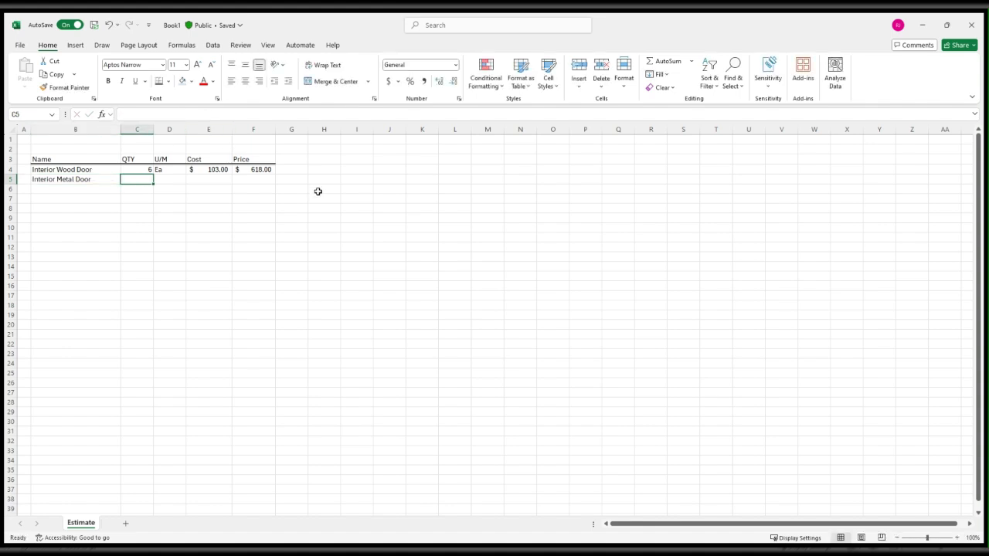
Complete the Interior Metal Door row with quantity 10, unit Ea and cost 150.
type("10")
key("Tab")
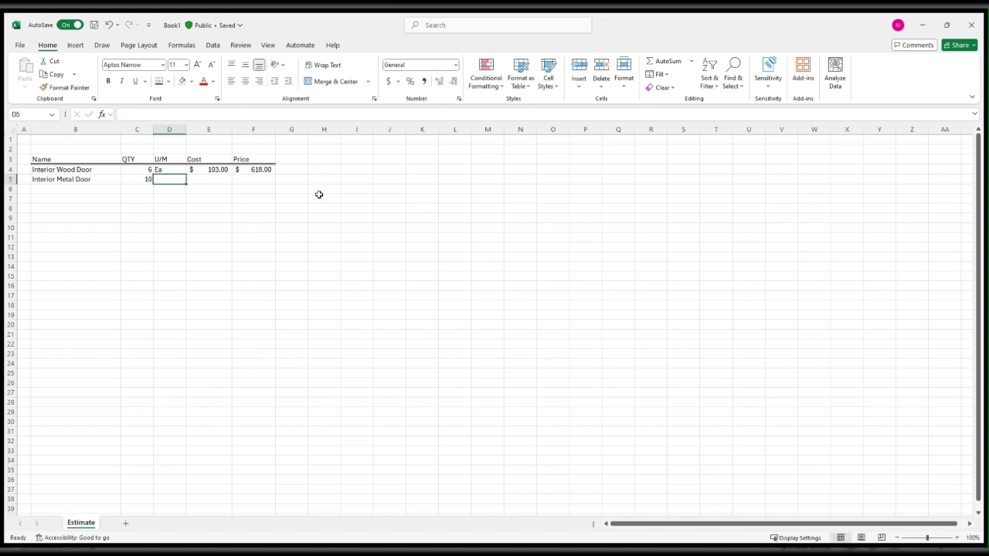
type("Ea")
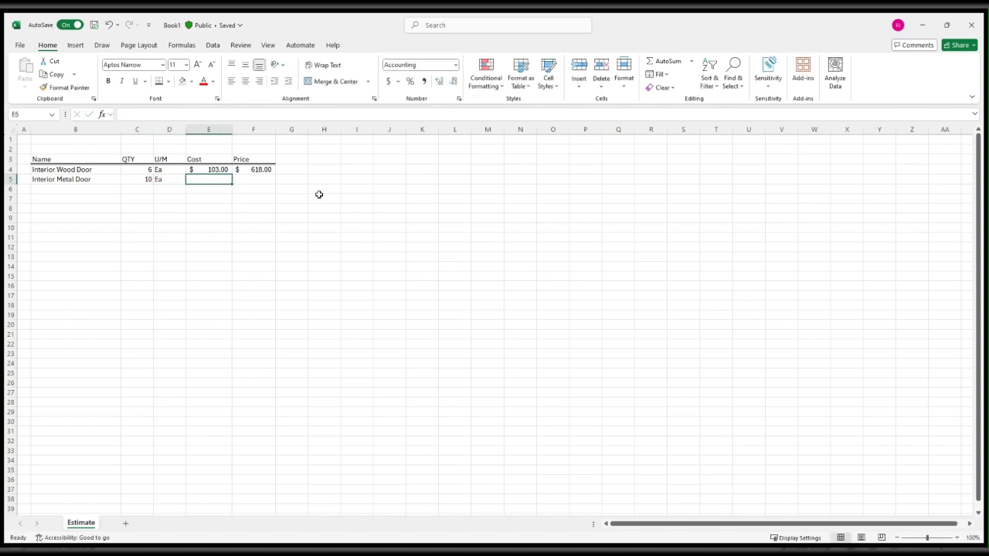
type("150")
key("Return")
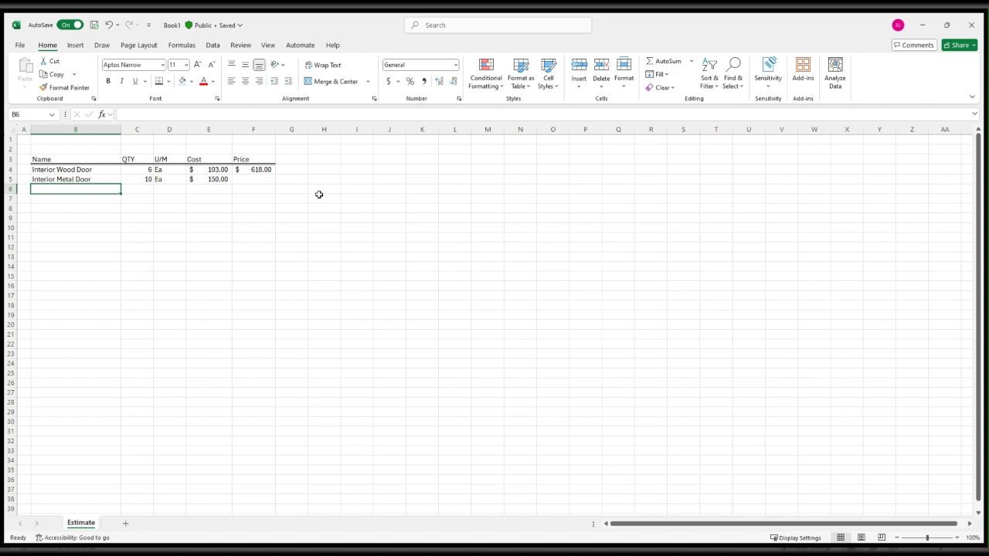
Fill in the third item in row 6: name Exterior Metal Door, quantity 3, unit Ea and cost 125.
type("Exteri")
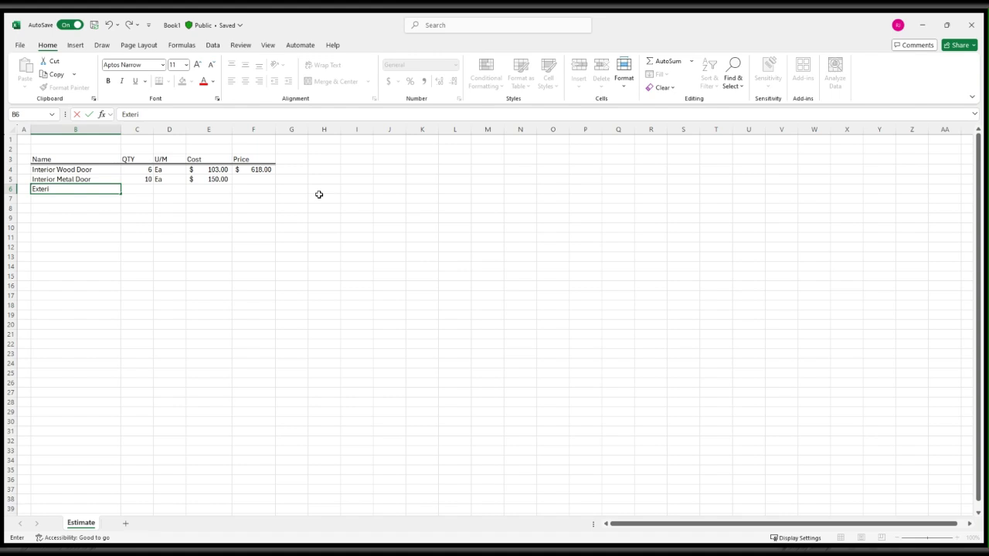
type("or m")
key("BackSpace")
type("Metal Door")
key("Tab")
type("3")
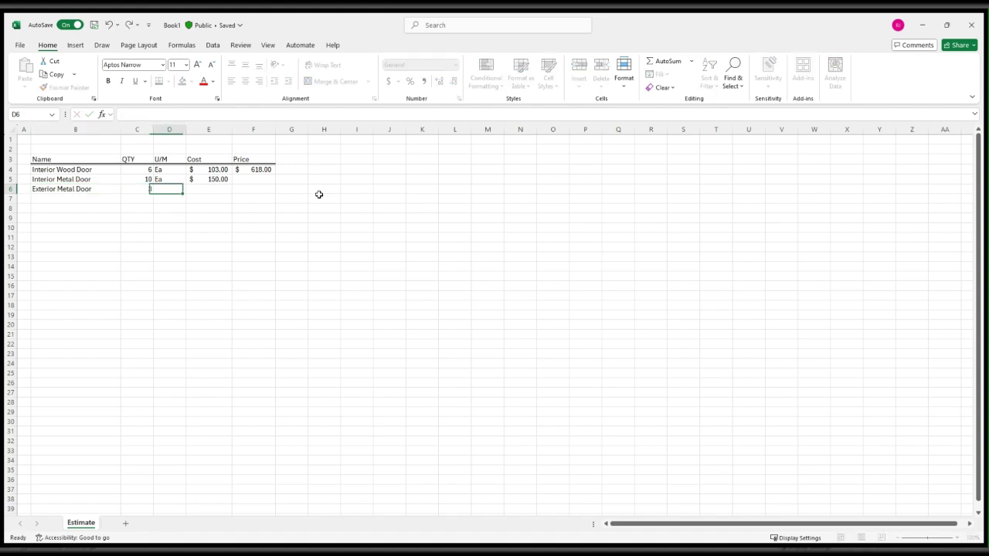
key("Tab")
type("Ea")
key("Tab")
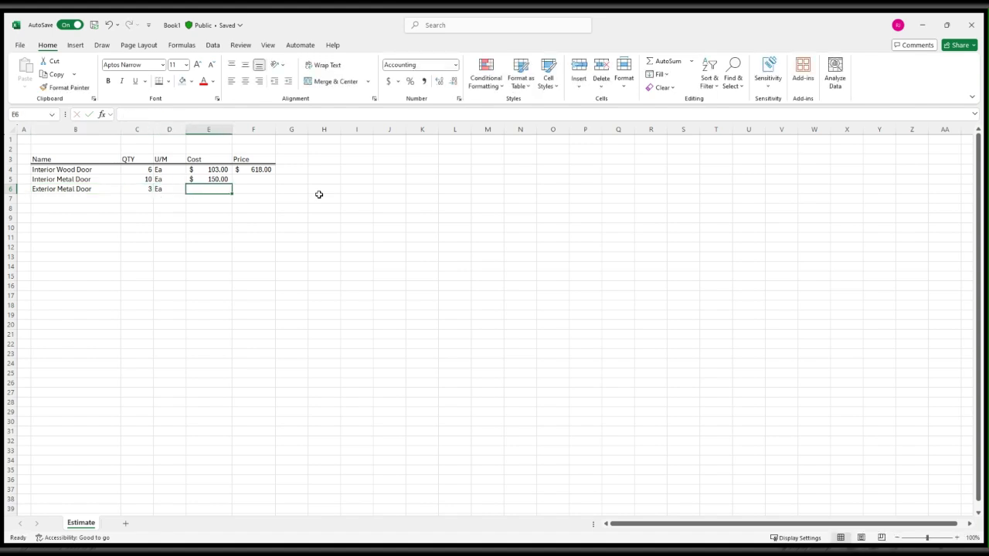
type("1")
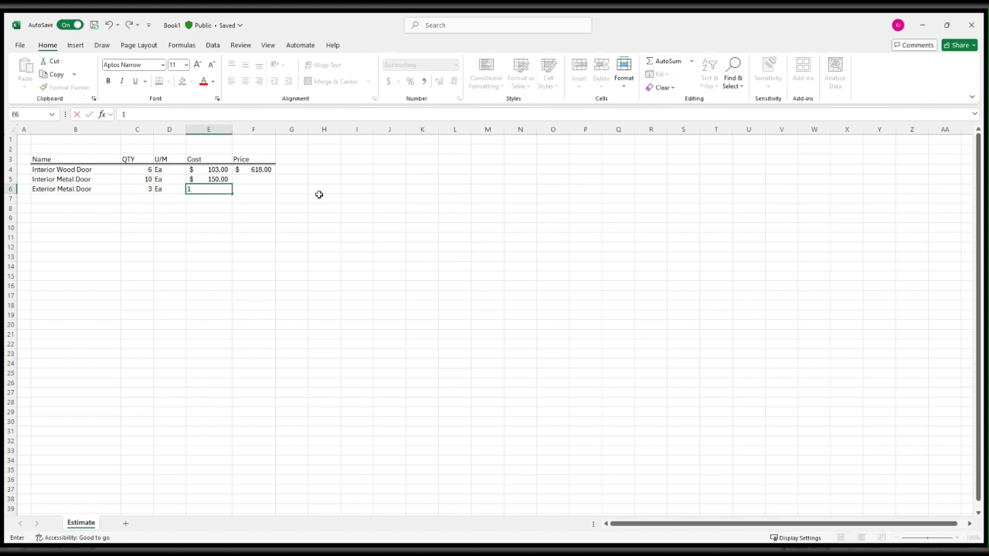
type("25")
key("Return")
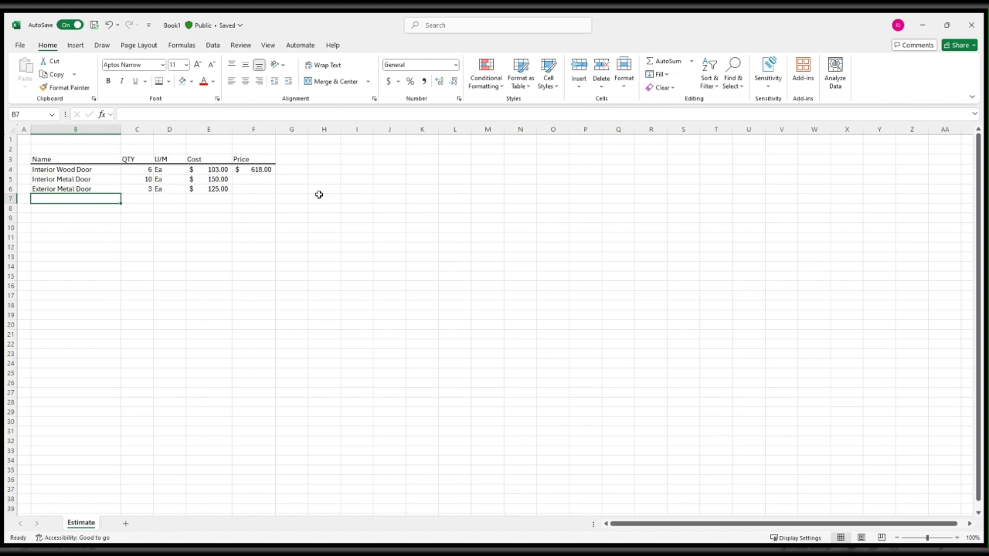
Fill in the fourth item in row 7: name Double Entrance Door, quantity 1, unit Ea and cost 500.
type("Do")
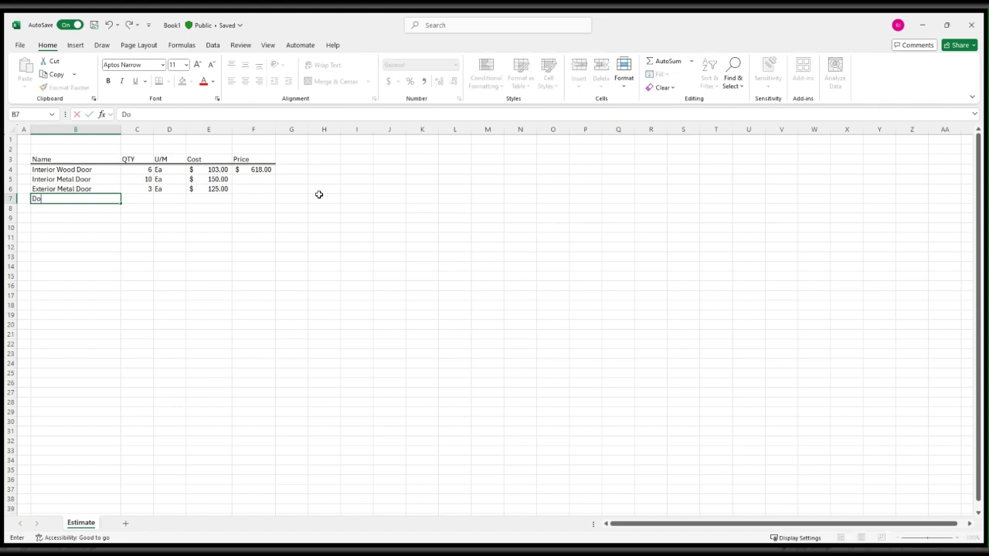
type("uble Entrance Door")
key("Tab")
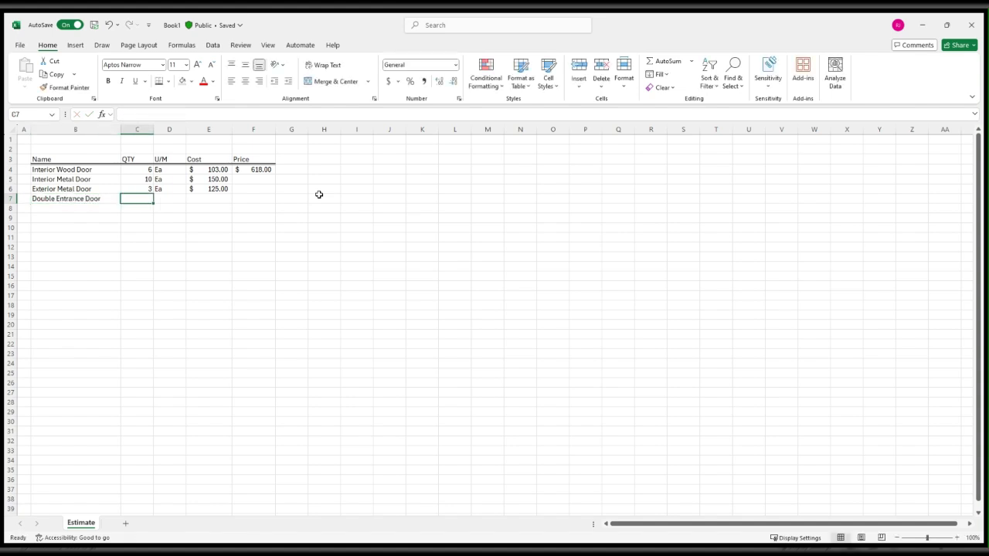
type("1")
key("Tab")
type("Ea")
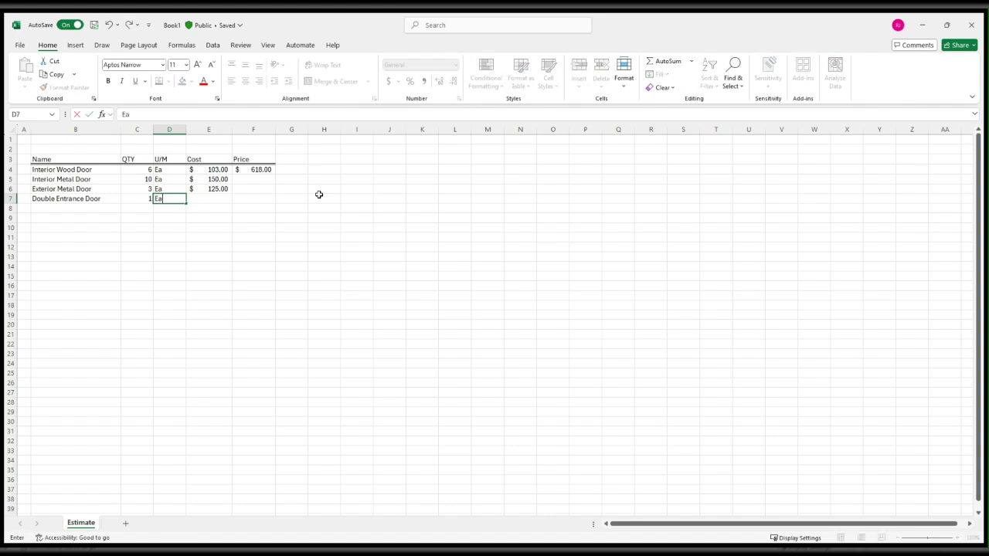
key("Tab")
type("500")
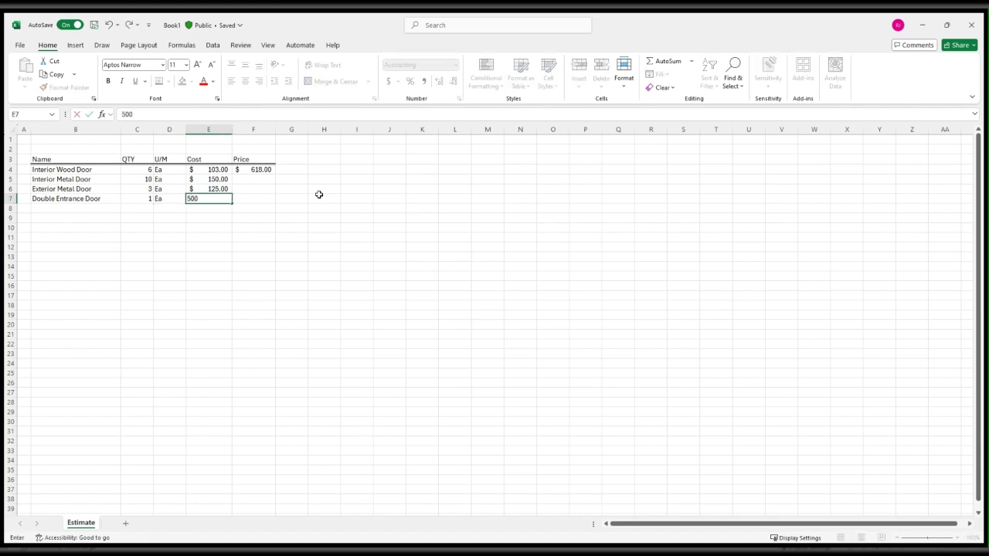
key("Tab")
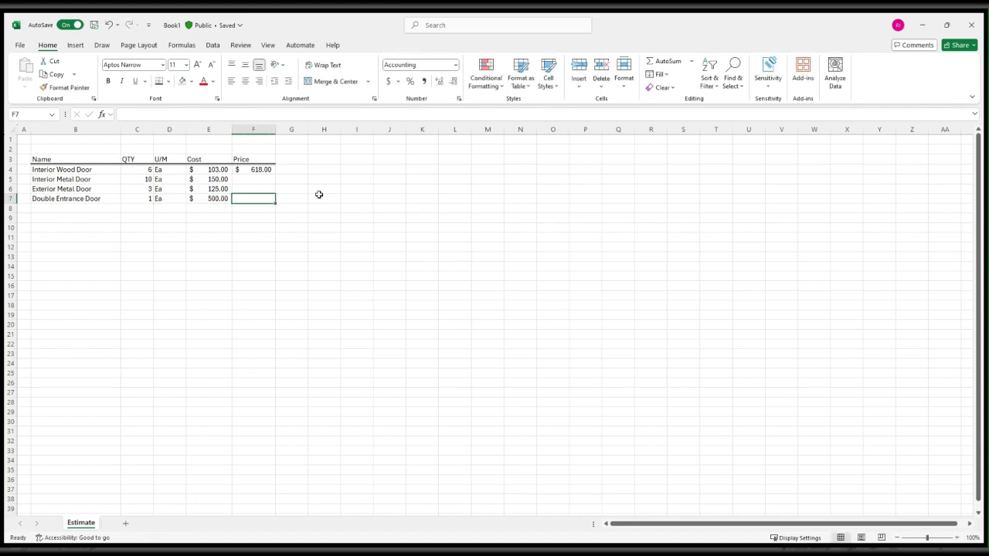
left_click(257, 181)
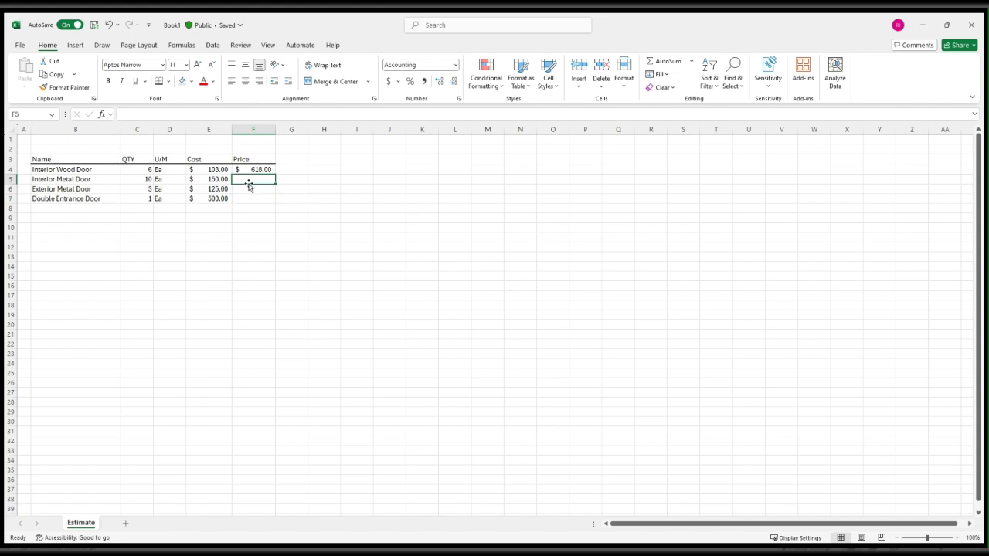
type("=")
key("Left")
key("Left")
key("Left")
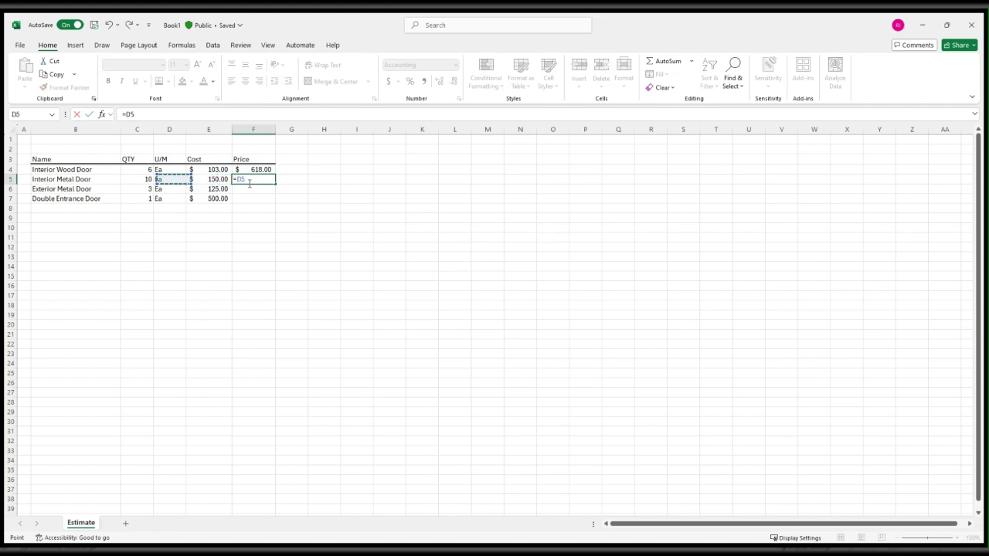
type("*")
key("Left")
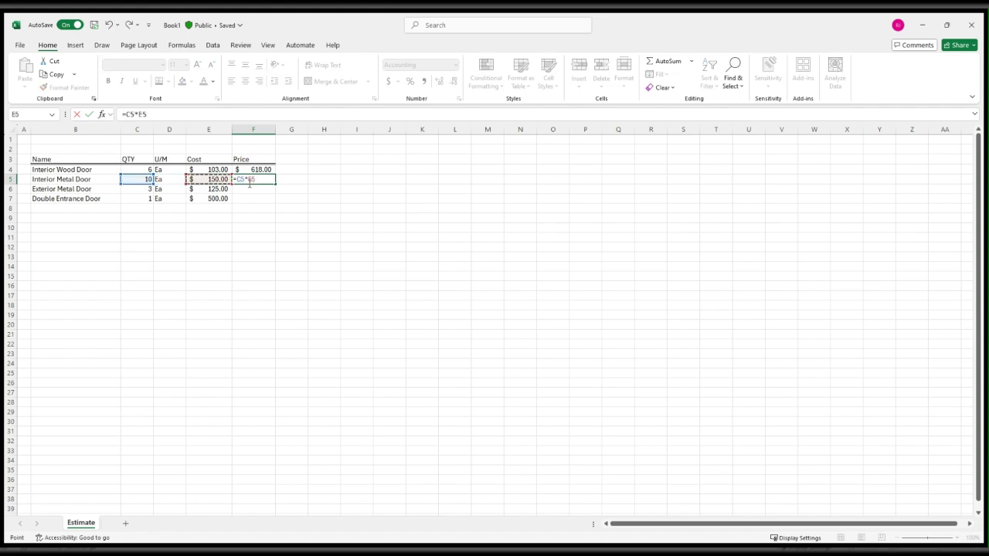
key("Return")
key("Up")
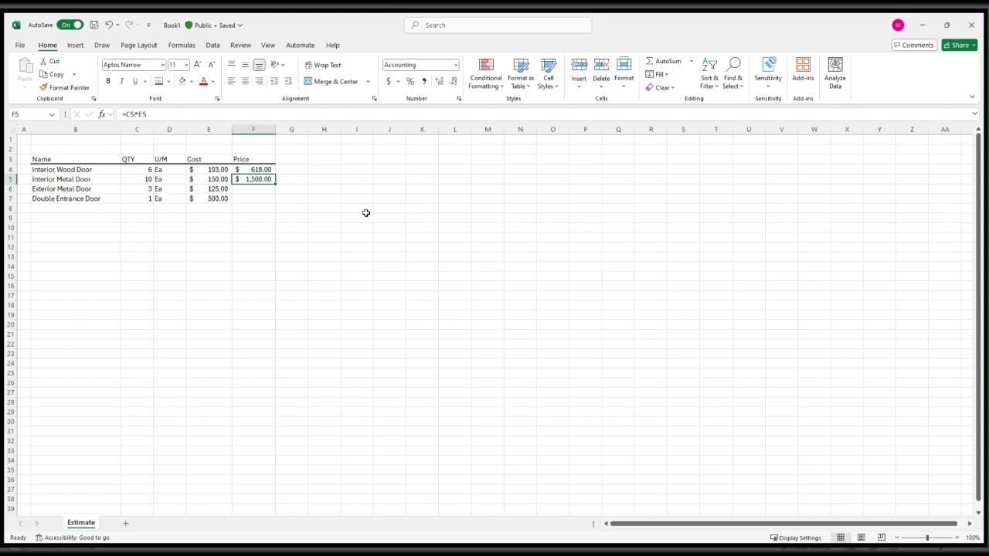
key("Delete")
Fill the price formula from F4 down through F7.
key("Up")
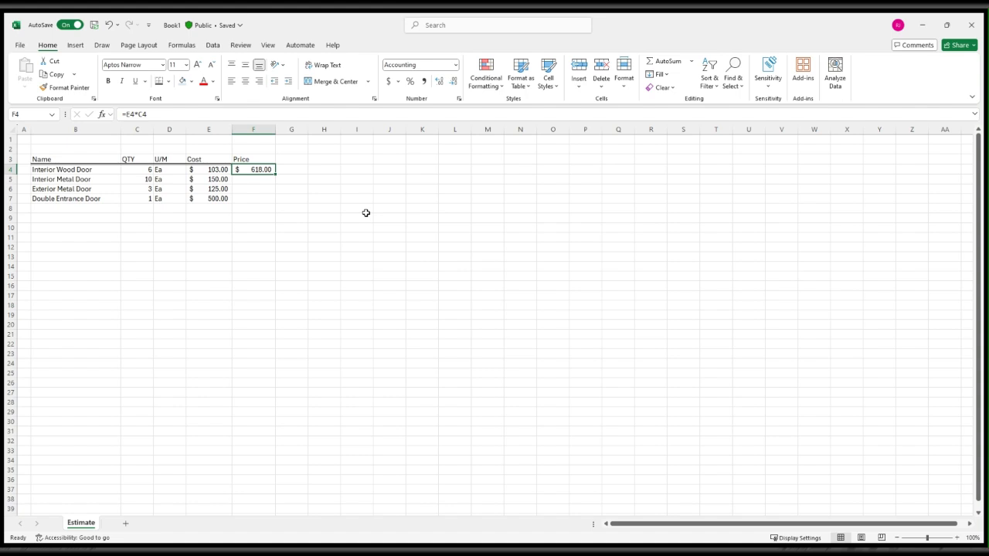
double_click(253, 169)
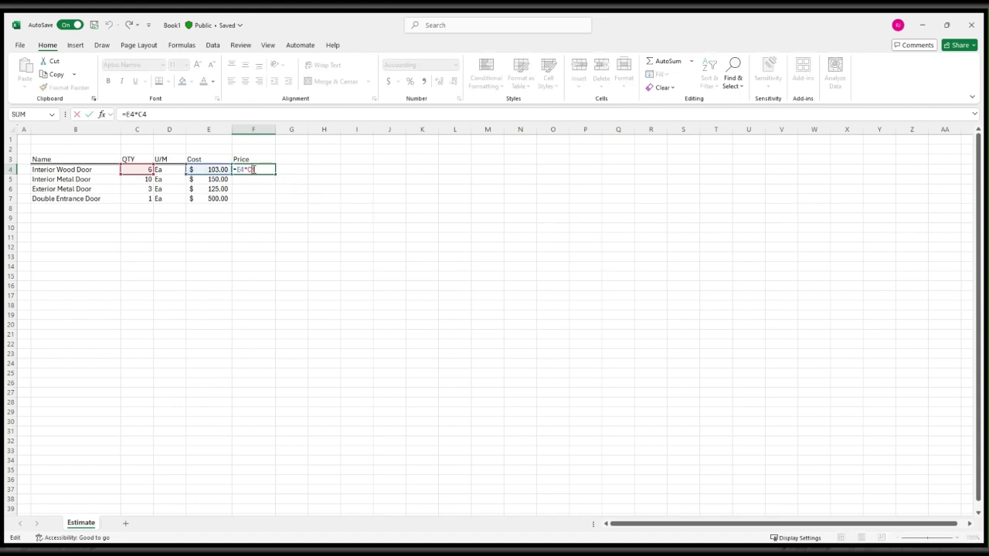
key("Escape")
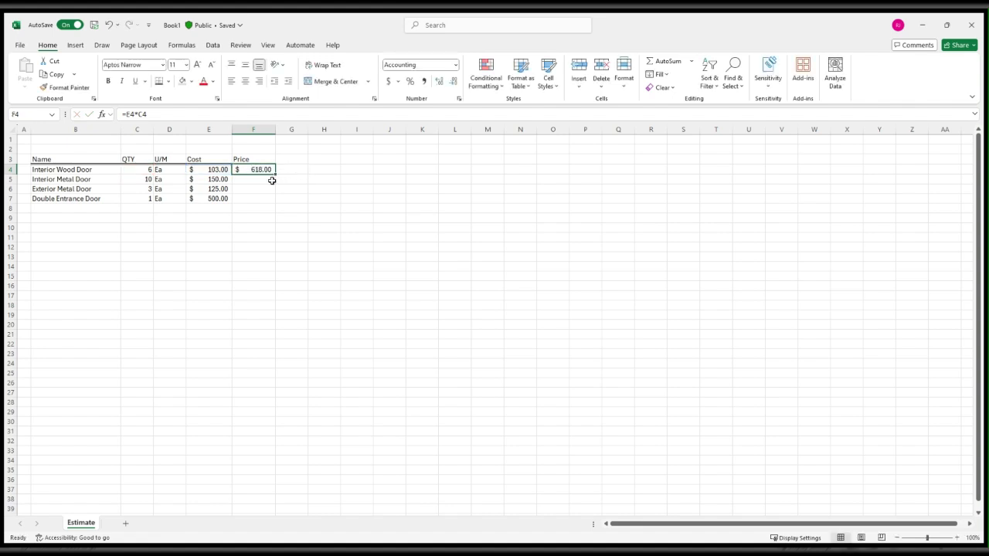
left_click(272, 180)
left_click(265, 170)
left_click_drag(275, 174, 273, 202)
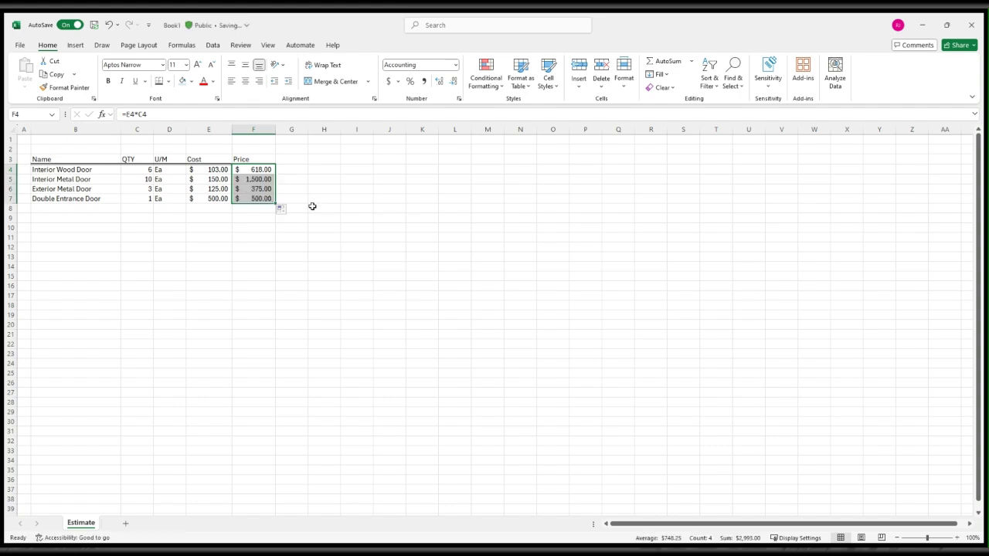
Inspect which cells the price formula in F7 refers to.
left_click(329, 200)
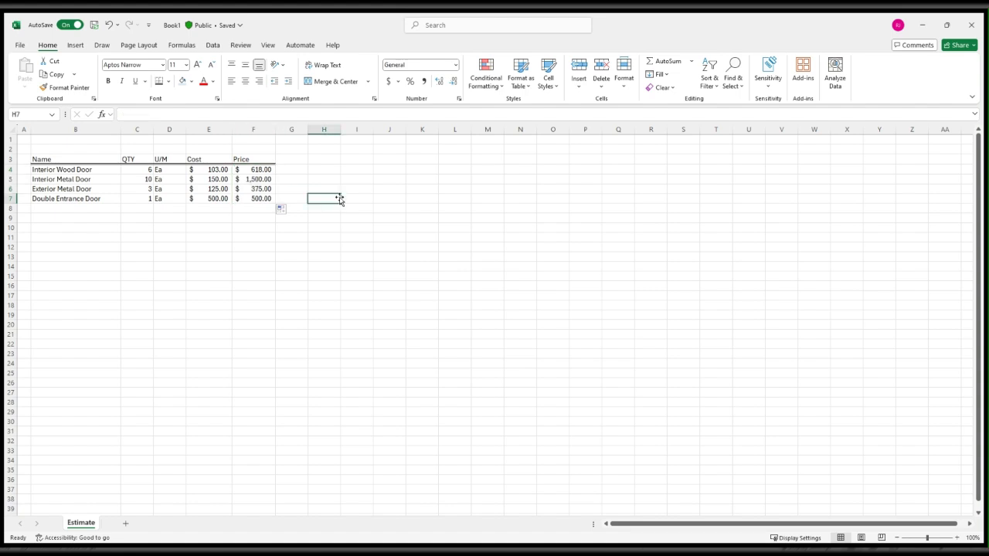
double_click(260, 199)
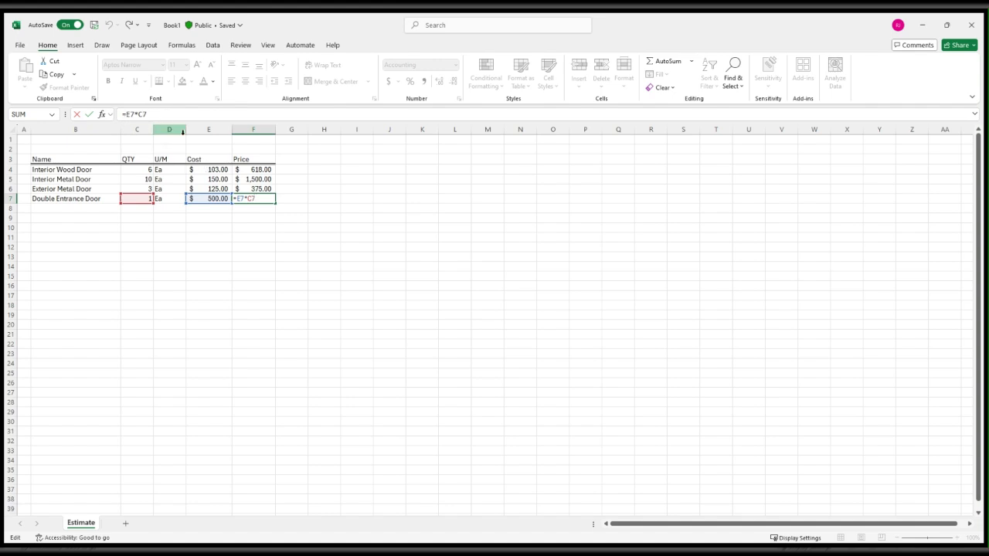
left_click(332, 200)
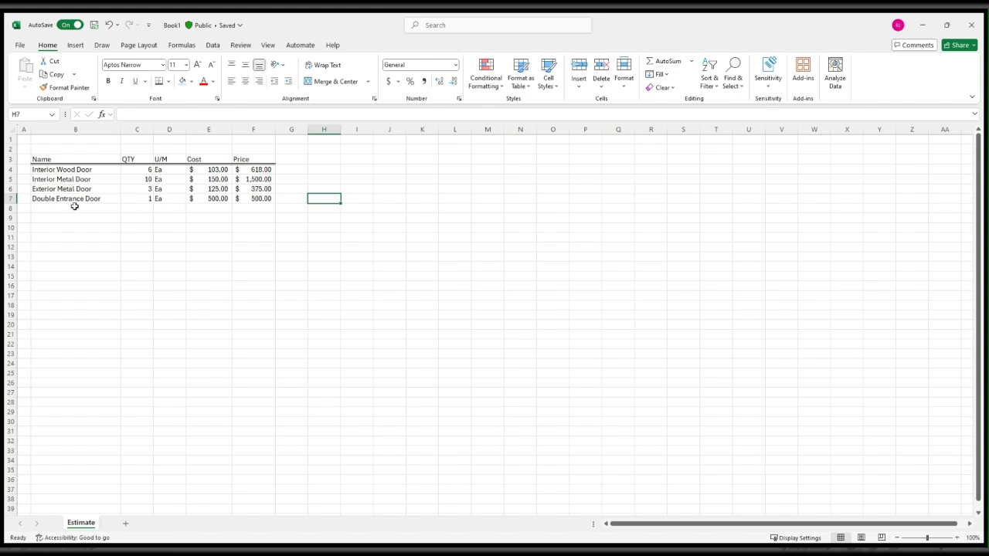
Add a bottom border to the last item row B7:F7 and enter the label Total in B8.
left_click_drag(78, 198, 256, 198)
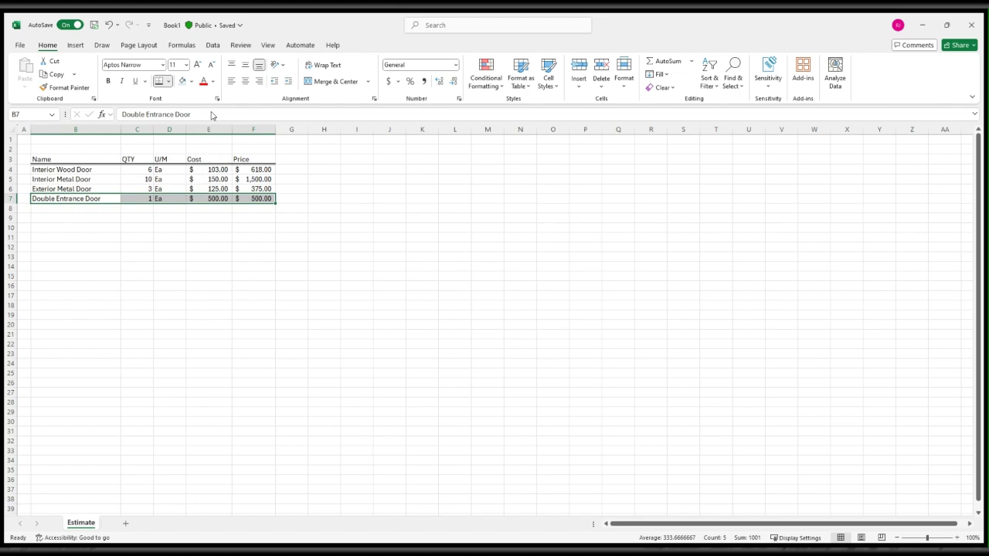
left_click(348, 207)
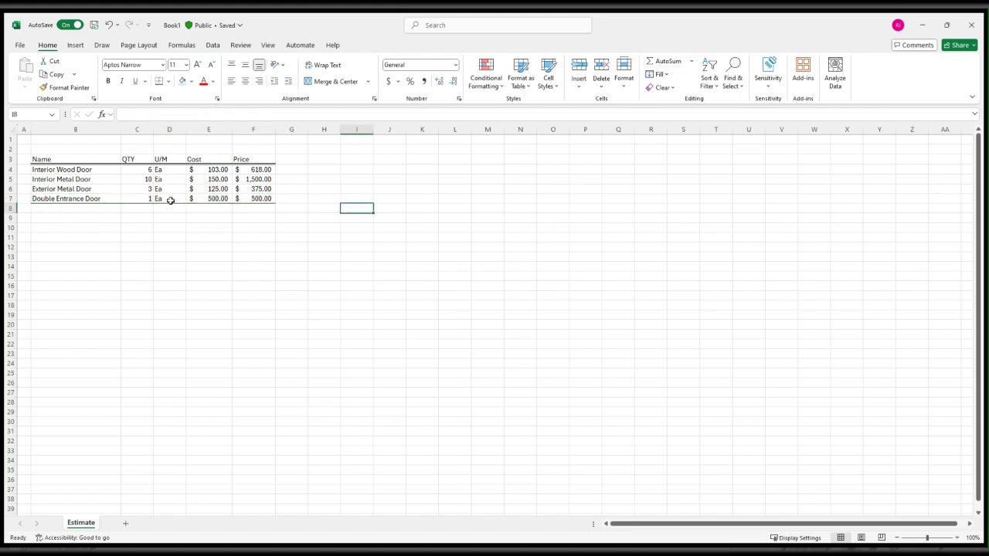
left_click(91, 209)
type("Tot")
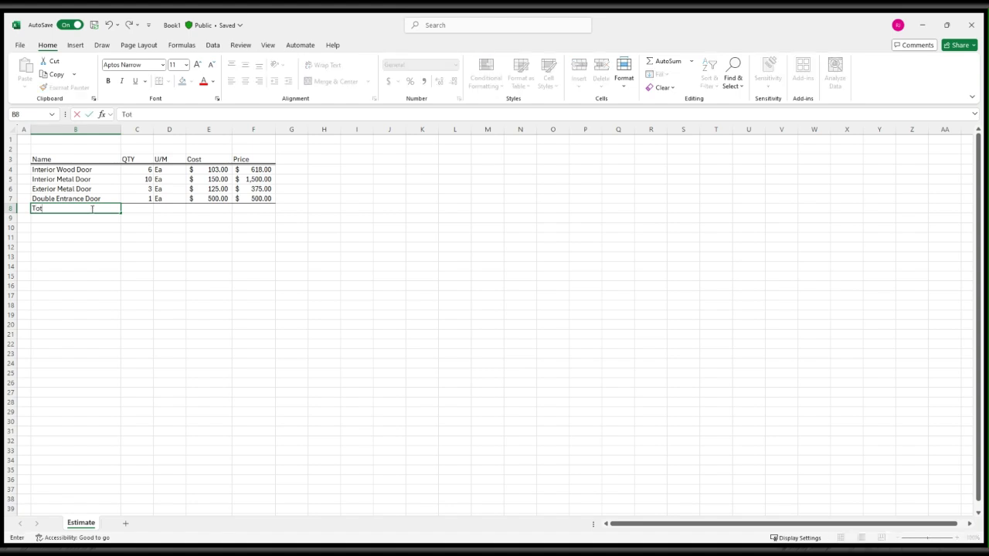
key("Right")
key("Right")
key("Right")
key("Right")
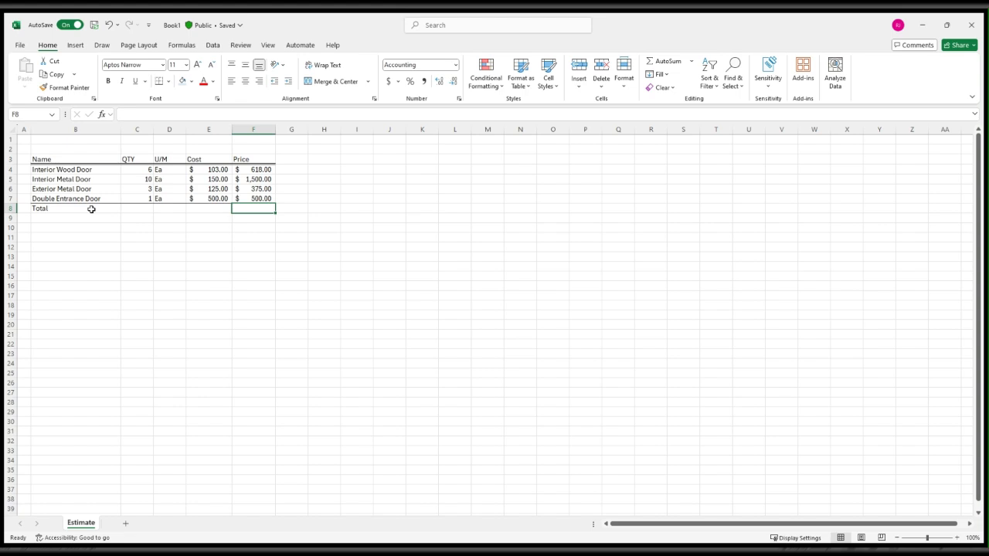
Sum the item prices in F8 with the formula =SUM(F4:F7).
type("=")
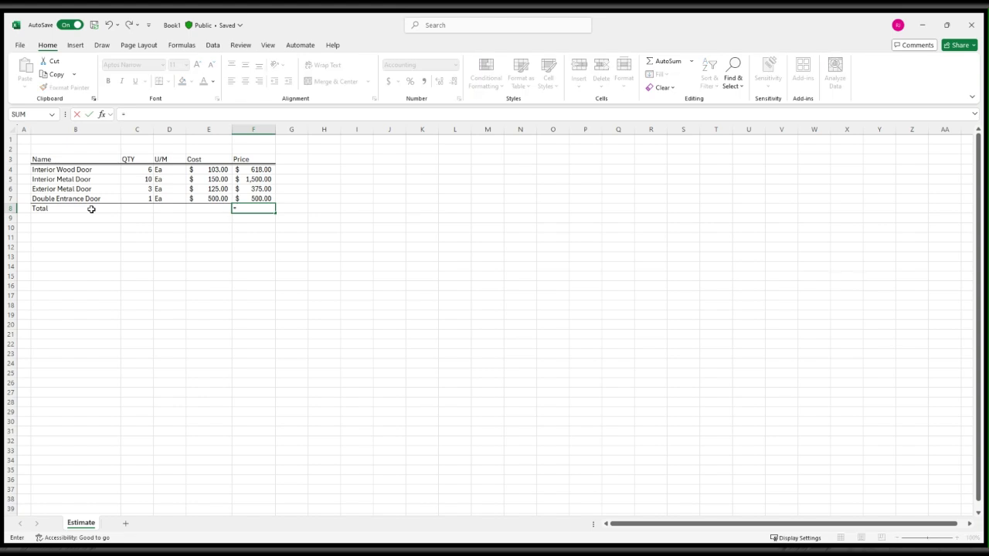
type("SUM(")
left_click_drag(258, 170, 259, 199)
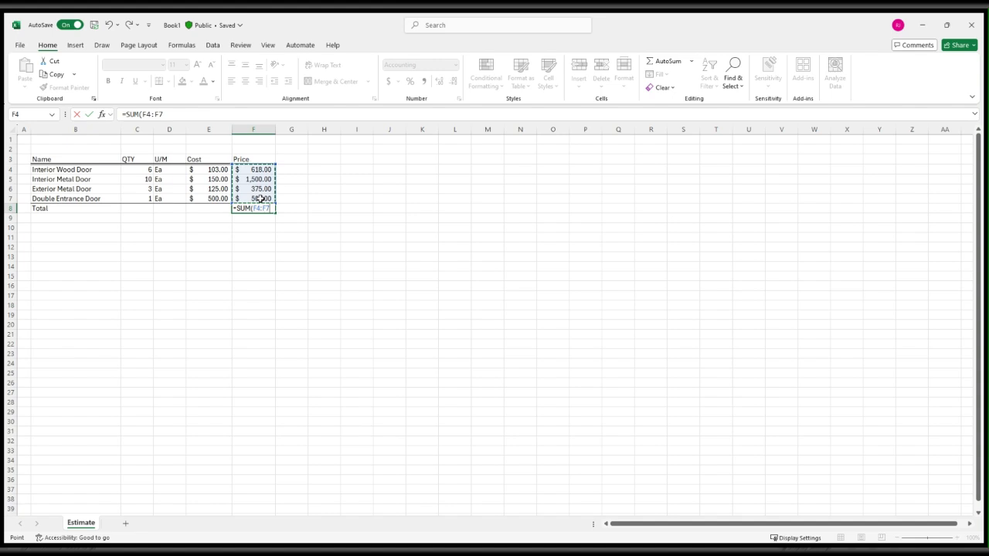
type(")")
key("Return")
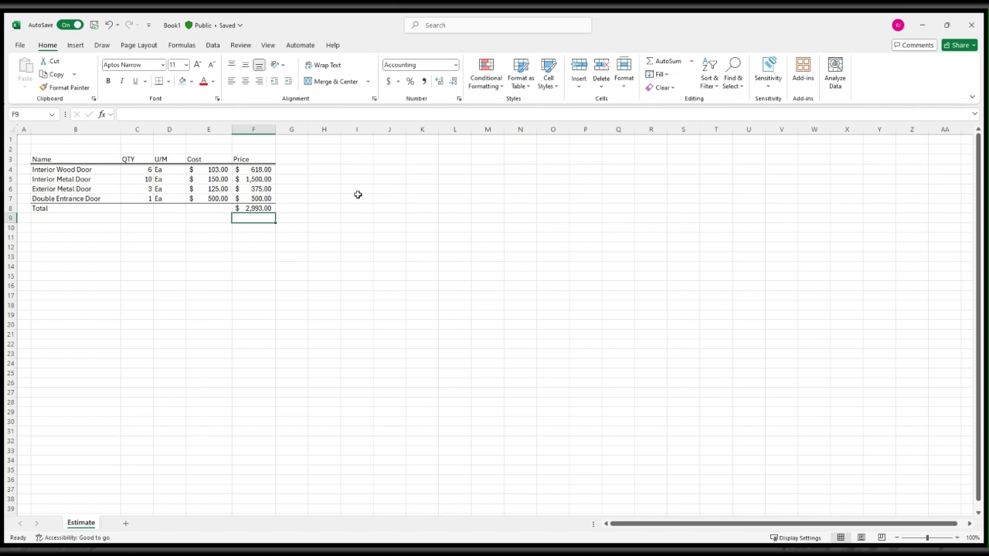
Make the Total row B8:F8 bold.
left_click(95, 208)
left_click_drag(95, 208, 247, 209)
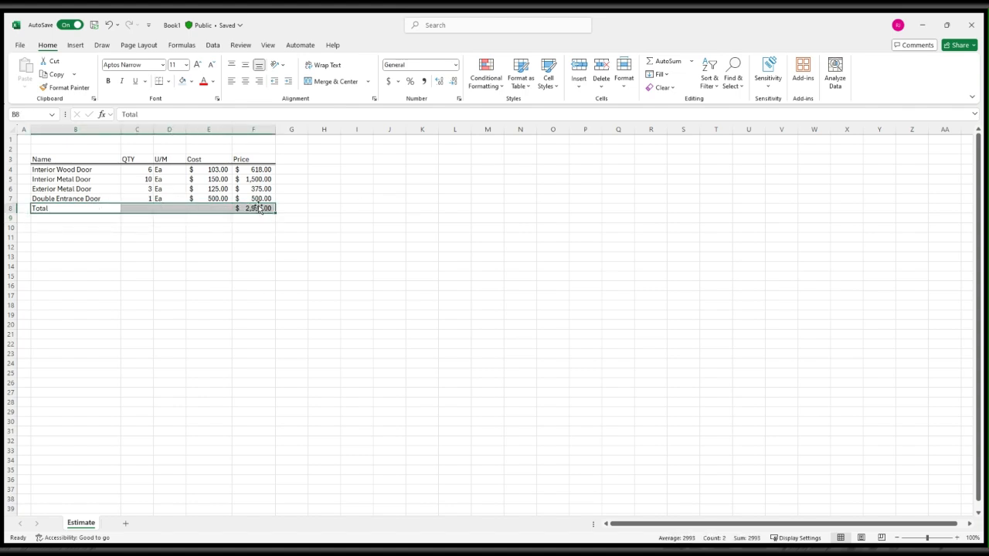
left_click(108, 81)
left_click(355, 169)
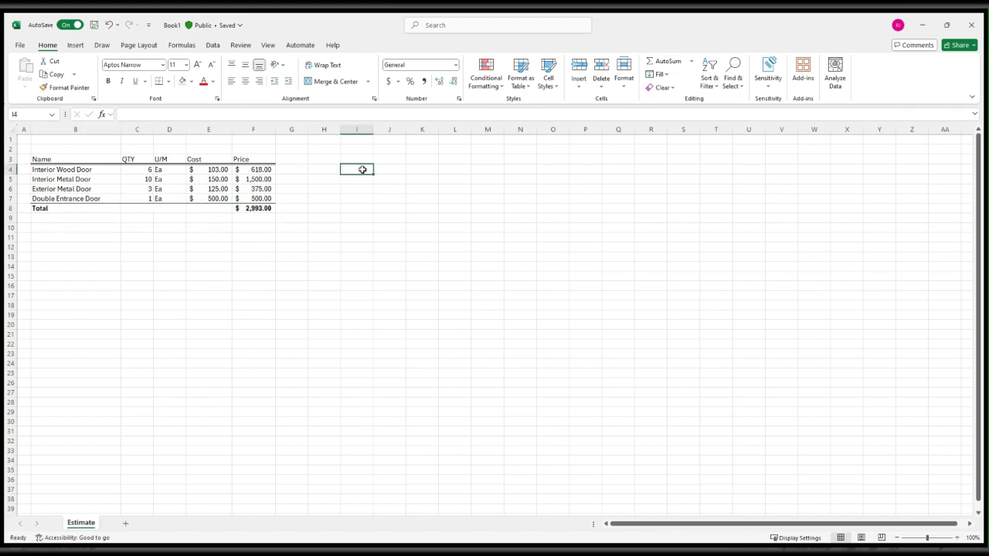